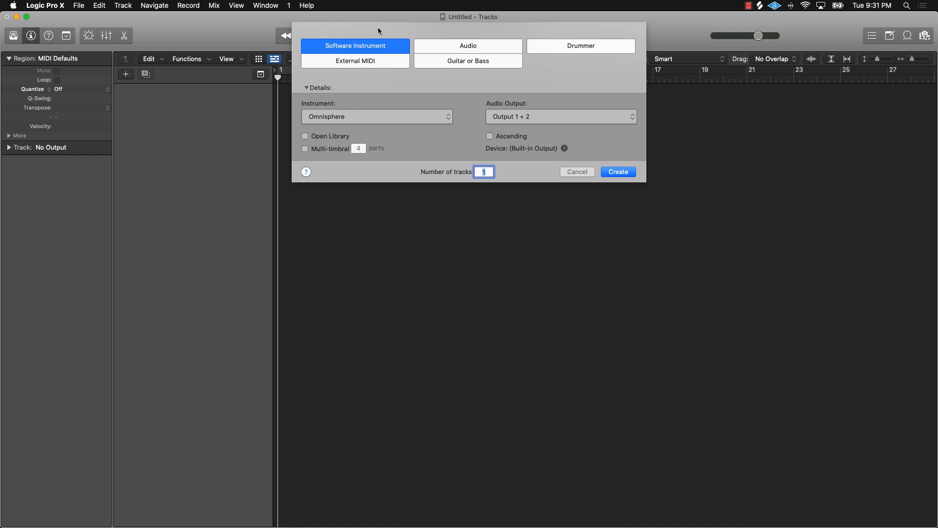
- Create one software instrument track with the stereo Octave Deluxe from SAUCEWARE AUDIO as its instrument
click(345, 49)
click(348, 112)
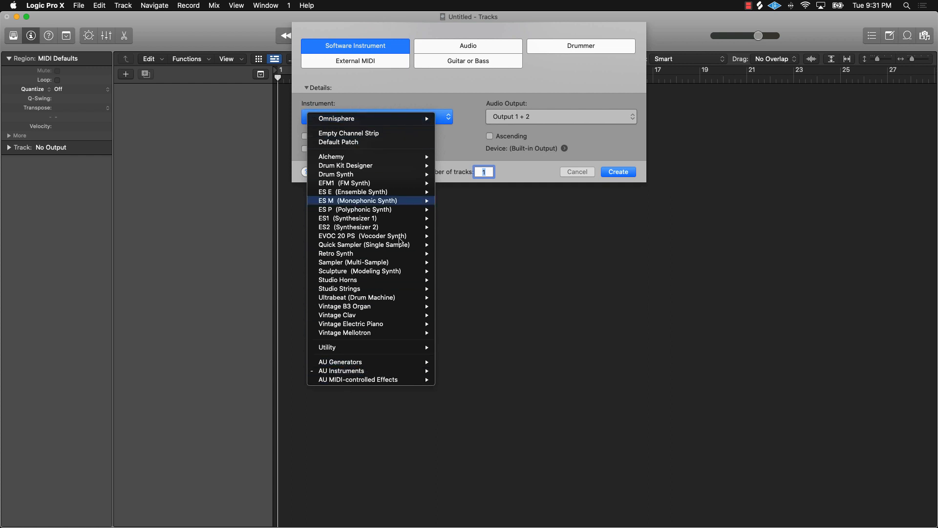
mouse_move(384, 372)
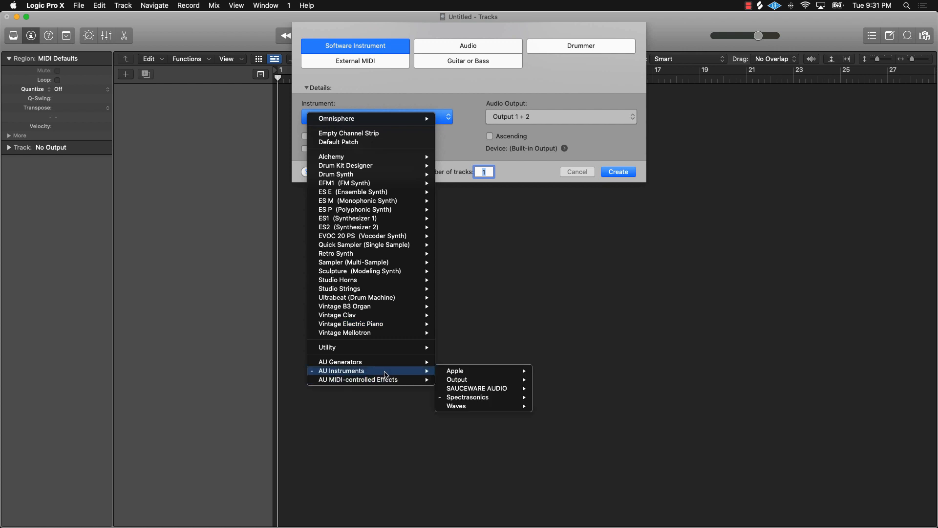
mouse_move(472, 392)
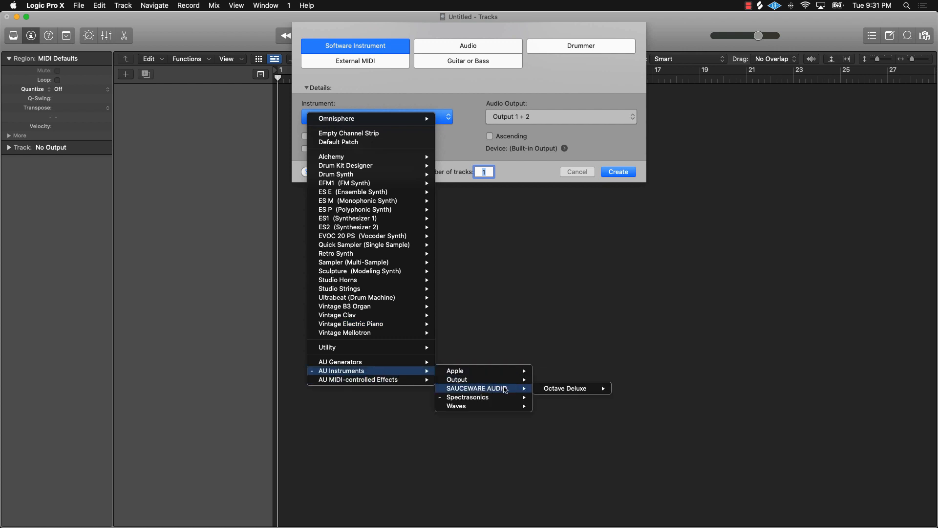
mouse_move(551, 390)
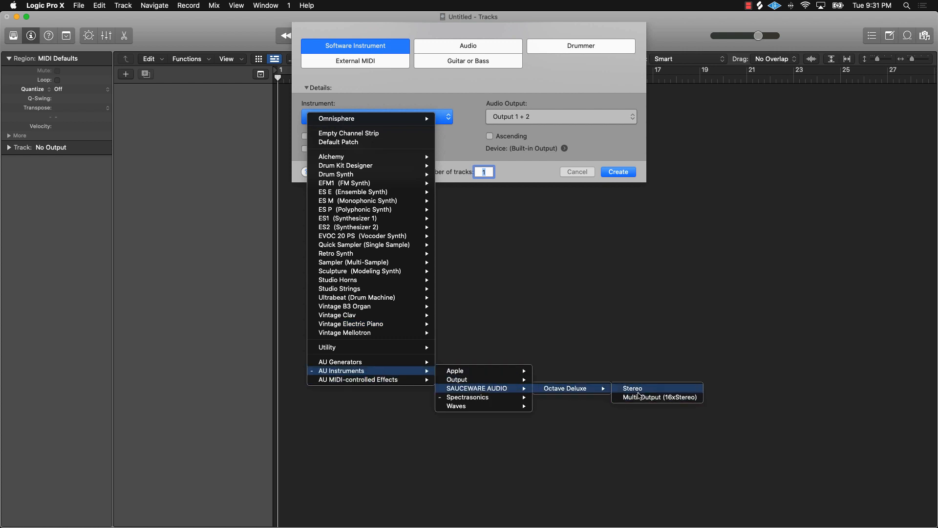
click(632, 389)
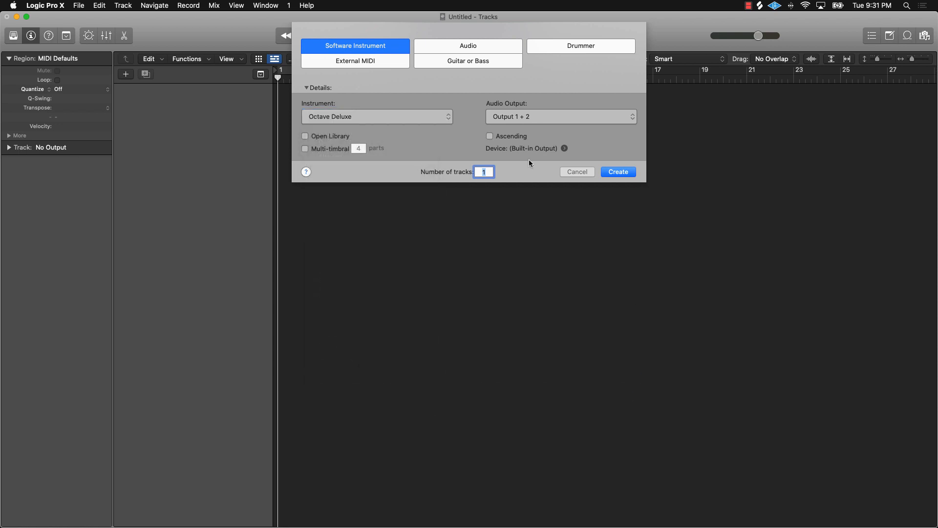
click(618, 172)
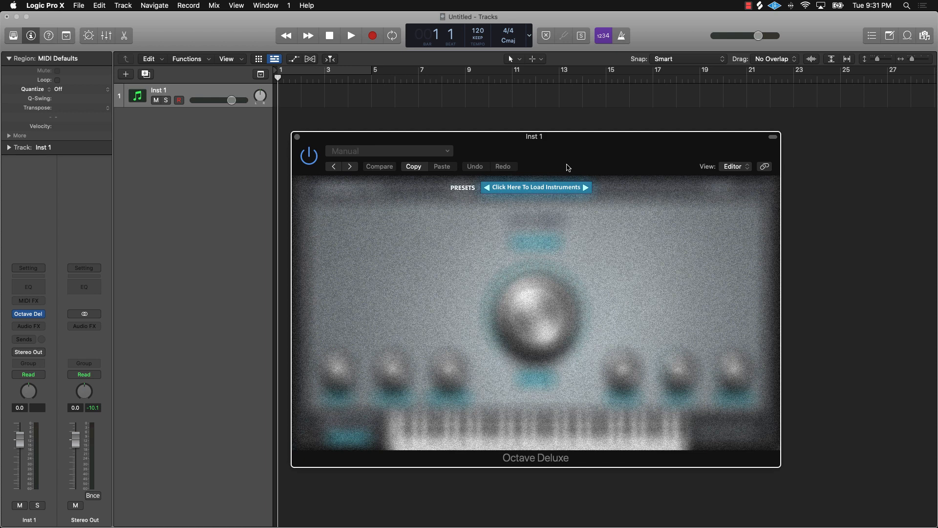
- Load the preset 87 Flute - New Flute in Octave Deluxe, audition it and close the plug-in window
click(585, 190)
click(536, 191)
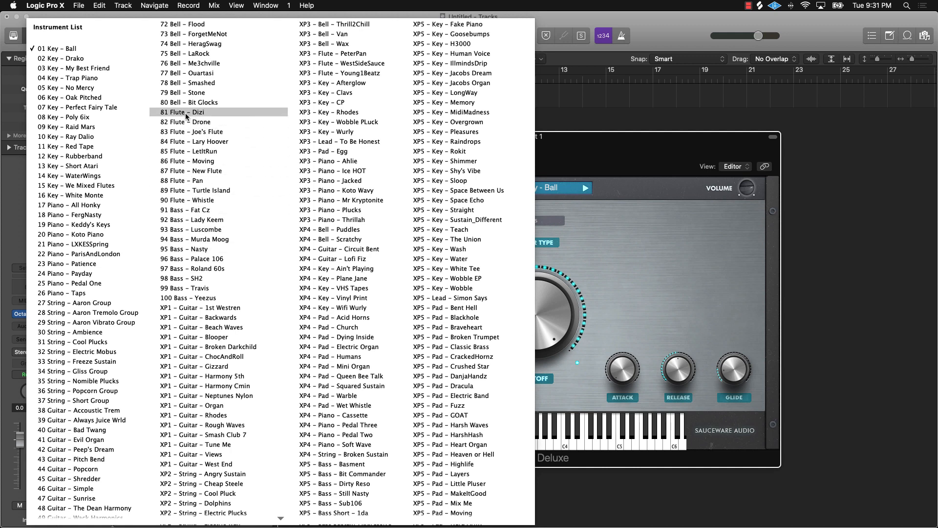
click(207, 172)
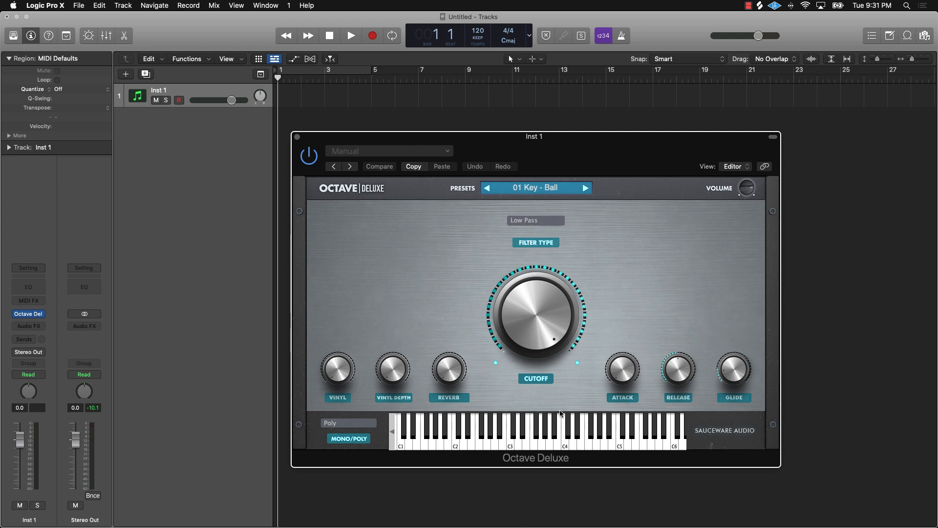
click(523, 435)
drag(522, 434, 550, 431)
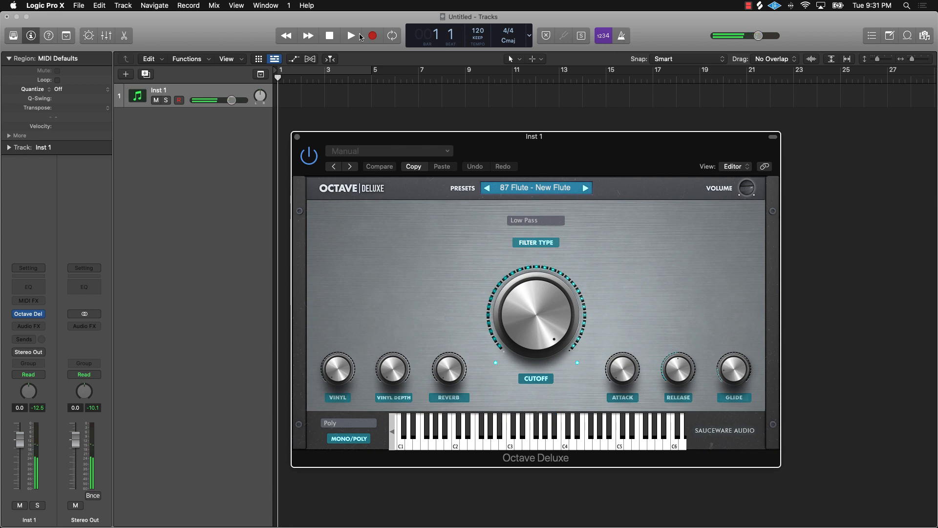
click(298, 137)
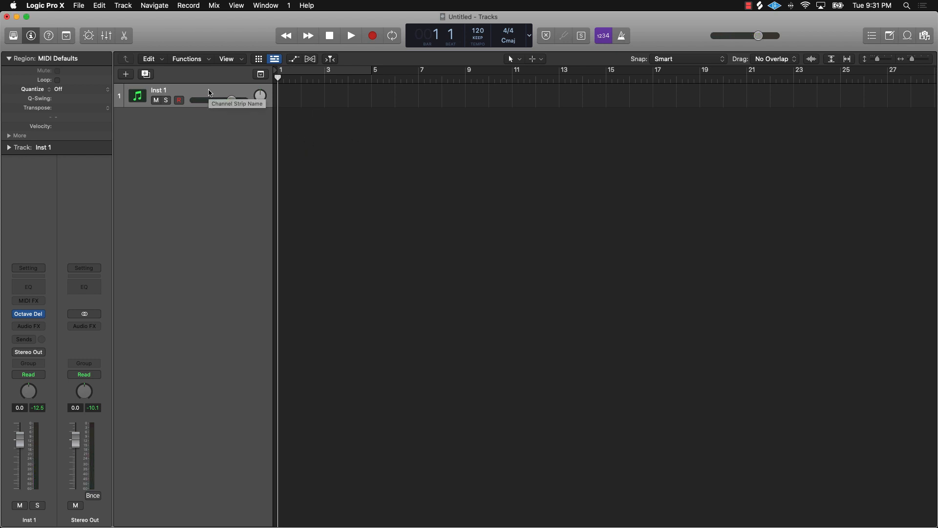
- Show the Piano Roll editor enlarged over most of the workspace and turn on the cycle range from bar 1 to 5
click(125, 37)
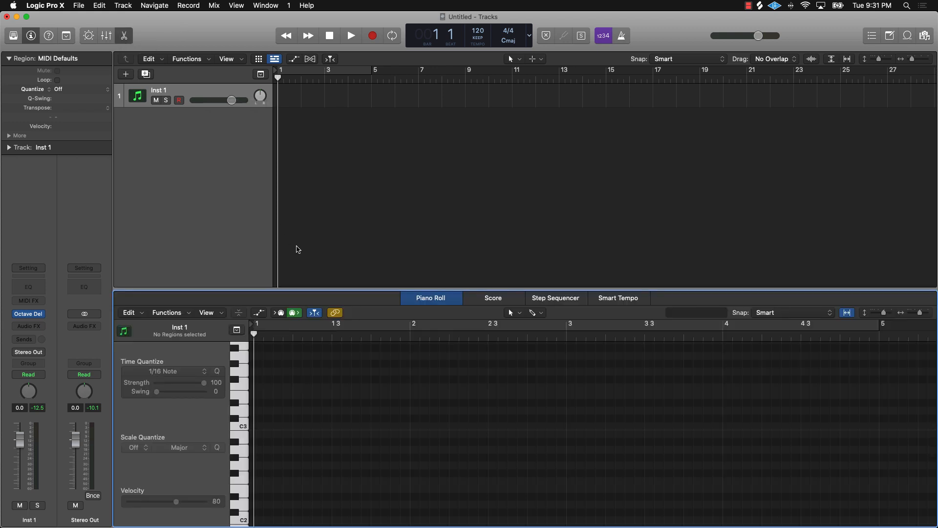
drag(323, 289, 361, 142)
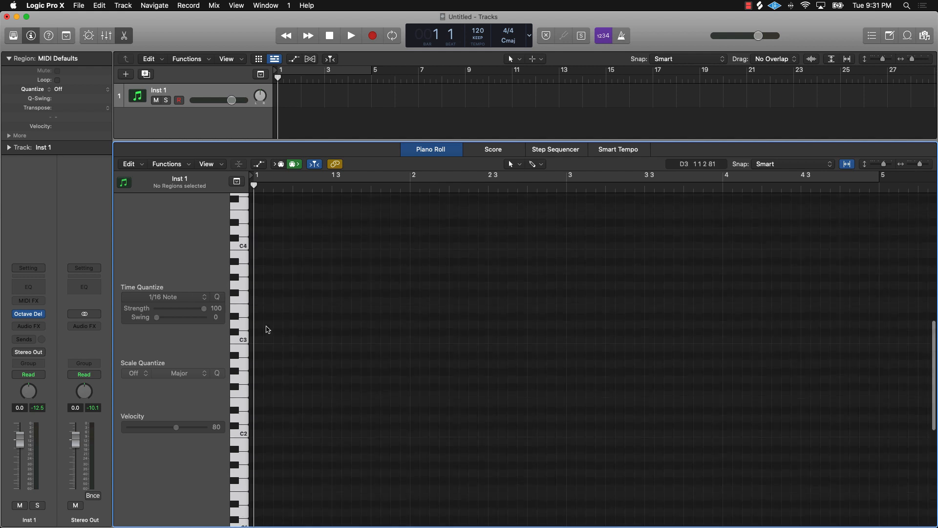
scroll(266, 329, up, 5)
scroll(264, 330, down, 6)
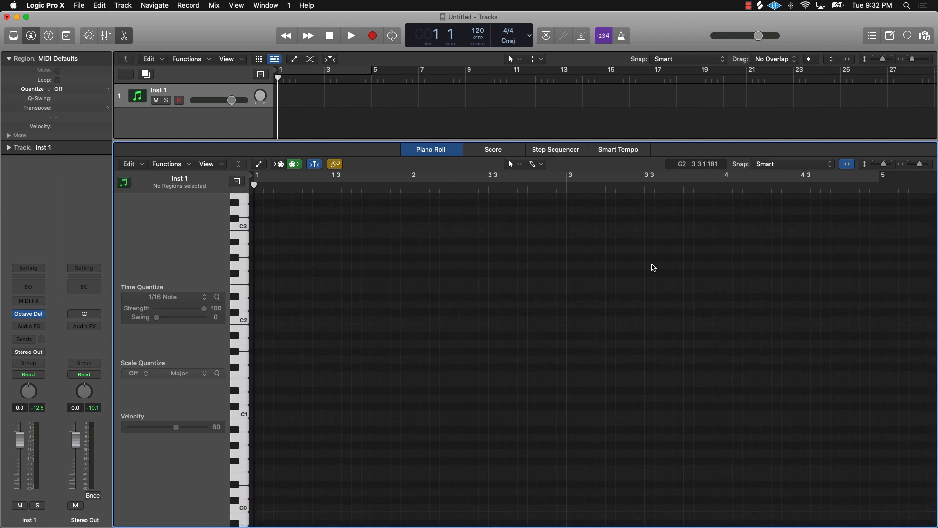
click(361, 178)
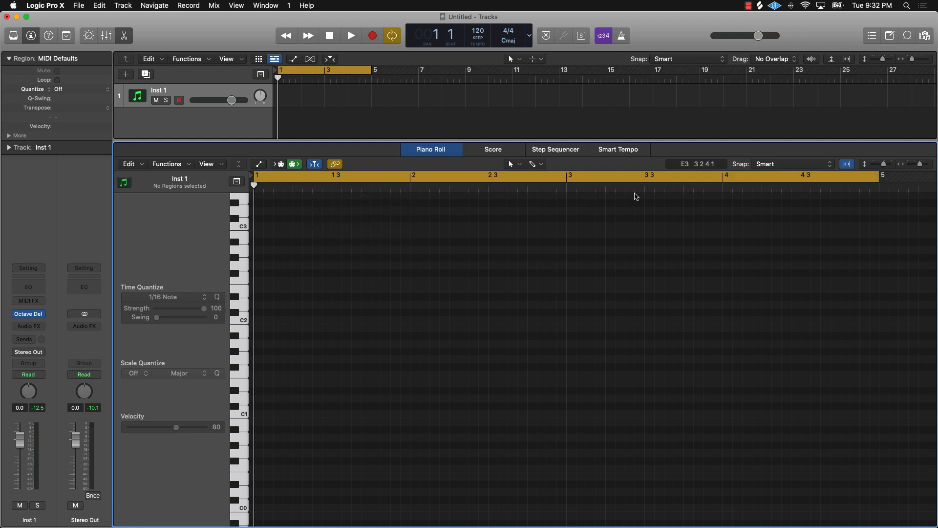
- Add a sixteenth-note G#2 at the start of bar 1 and audition neighbouring pitches on the piano roll keyboard
scroll(428, 264, up, 5)
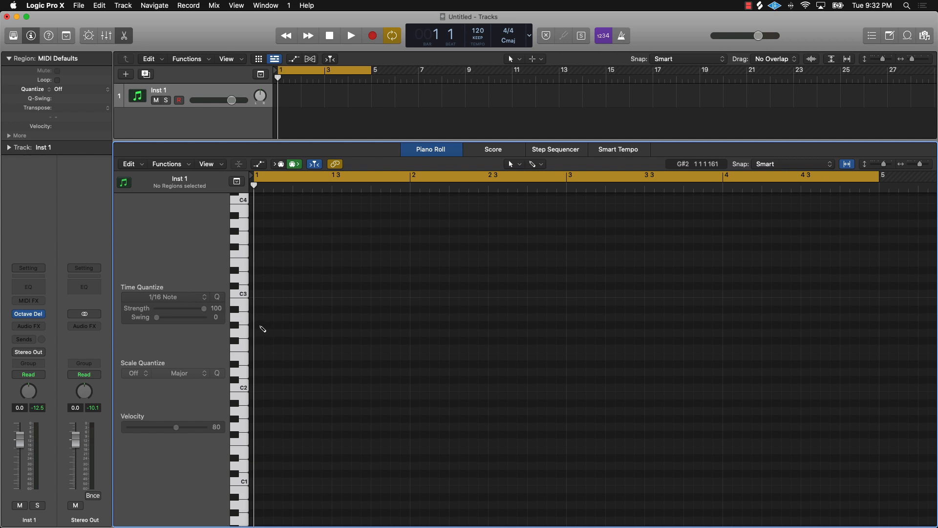
click(262, 329)
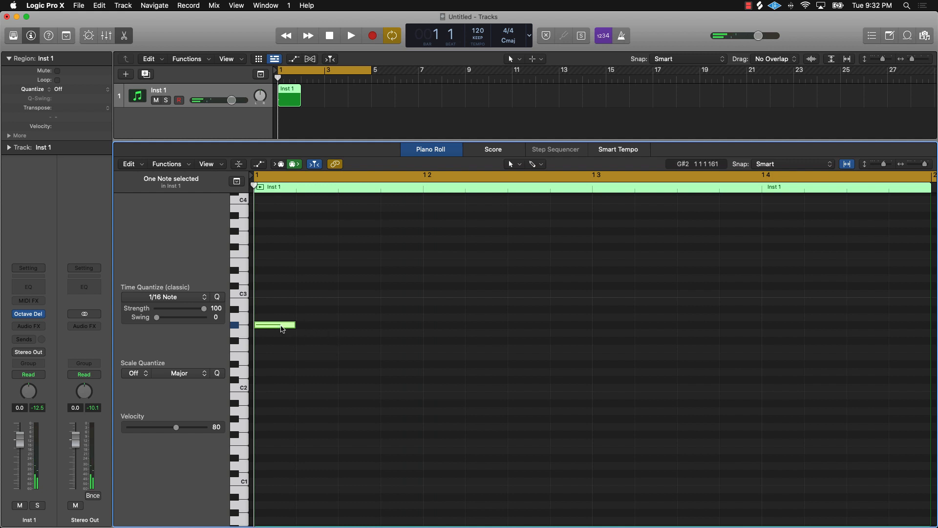
click(235, 326)
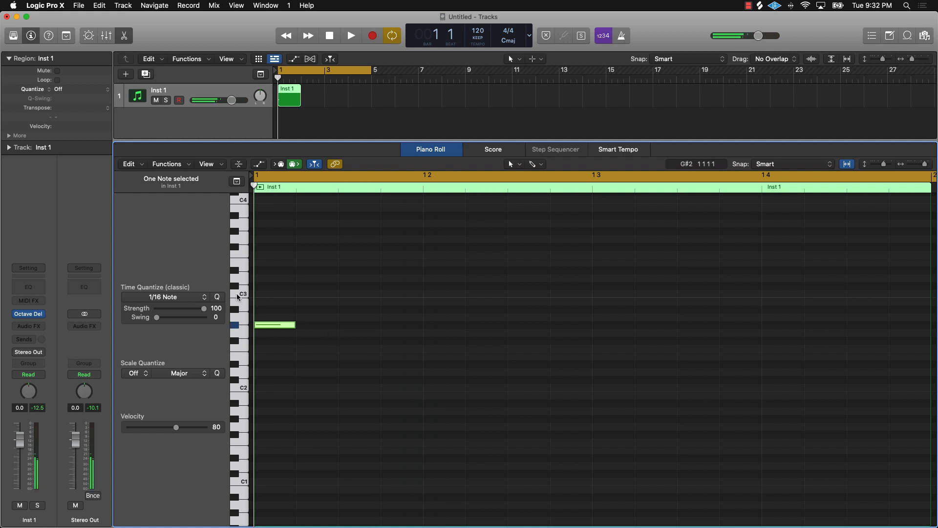
click(237, 328)
click(241, 332)
click(237, 326)
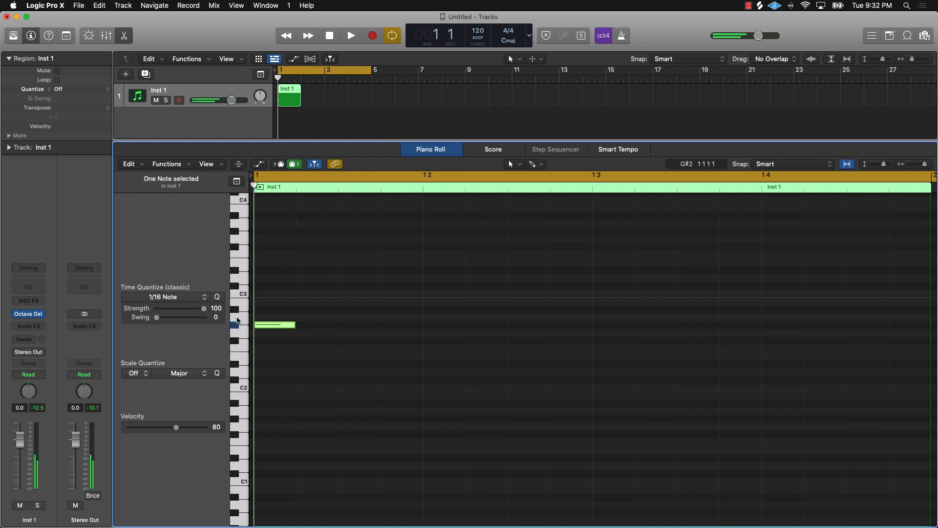
click(235, 312)
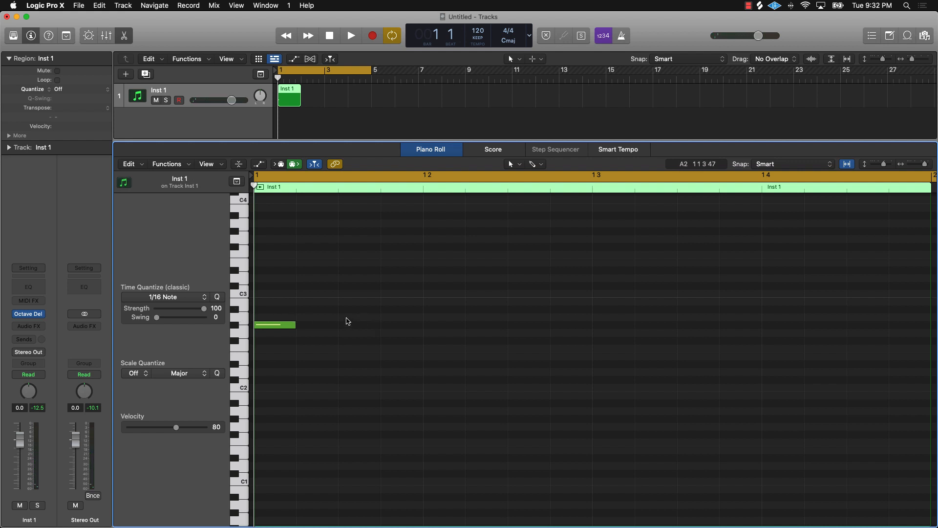
- Continue the melody with sixteenth notes A2 at 1 1 3, D#3 at 1 2 1 and C3 at 1 2 3
click(349, 318)
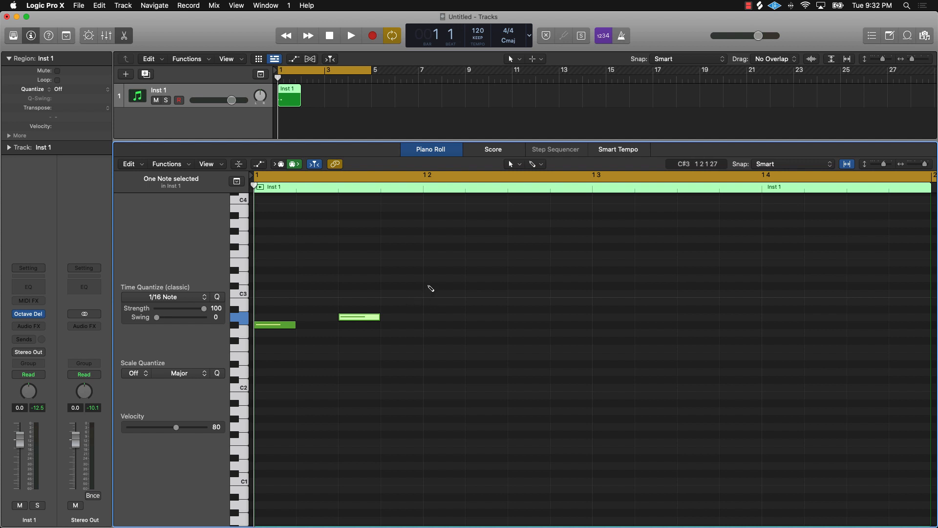
click(431, 280)
key(space)
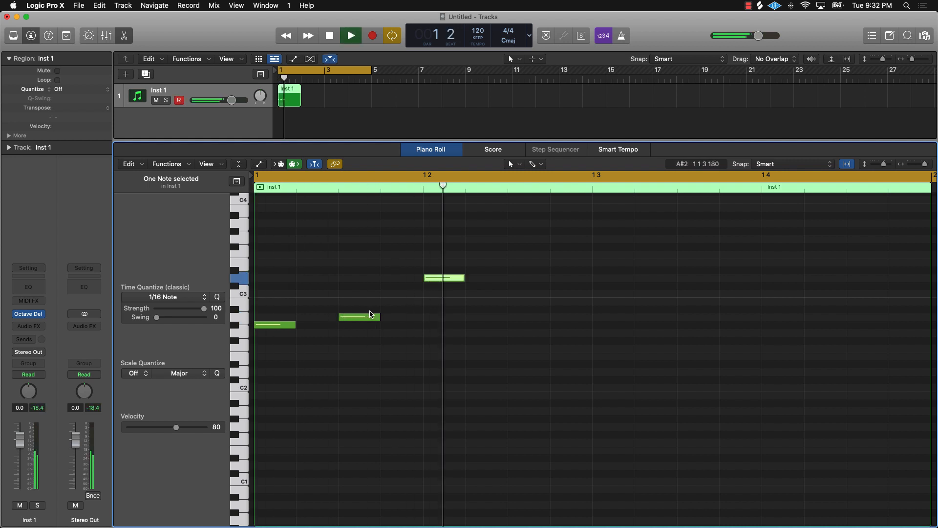
drag(452, 281, 453, 273)
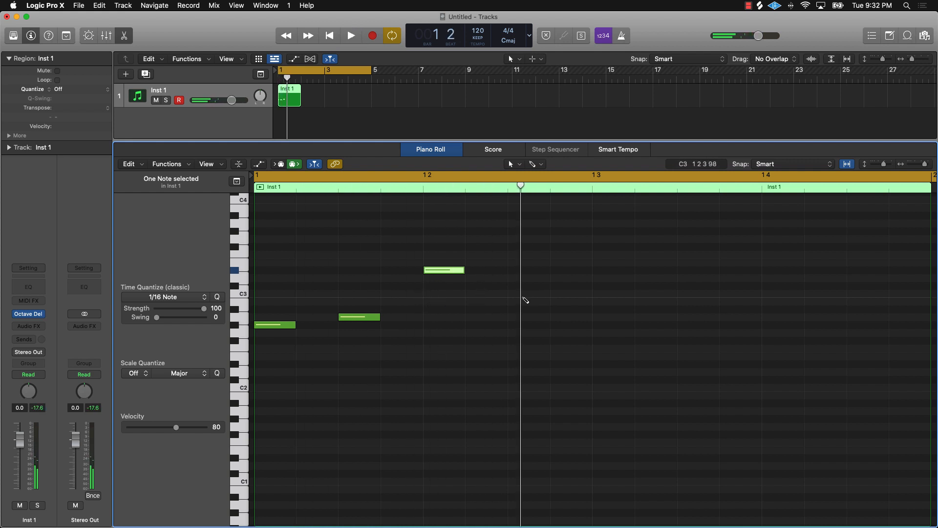
click(524, 296)
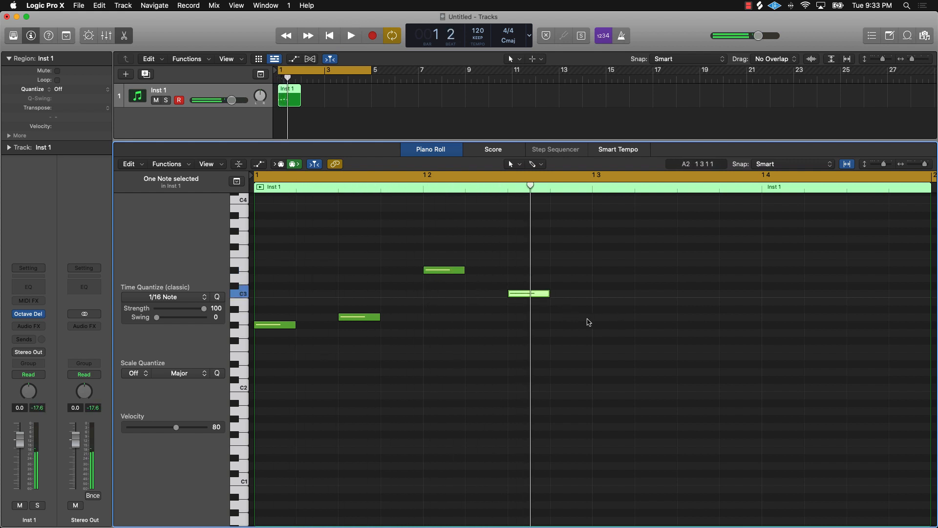
- Add sixteenth notes D3 at 1 3 1, A2 at 1 3 3 and D2 at 1 4 1 to the melody
click(601, 285)
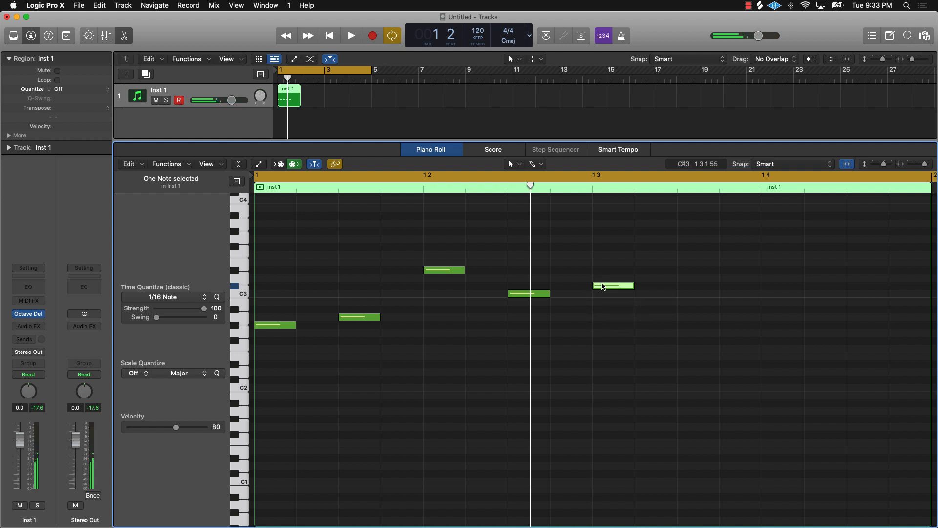
drag(602, 285, 603, 280)
key(space)
key(space)
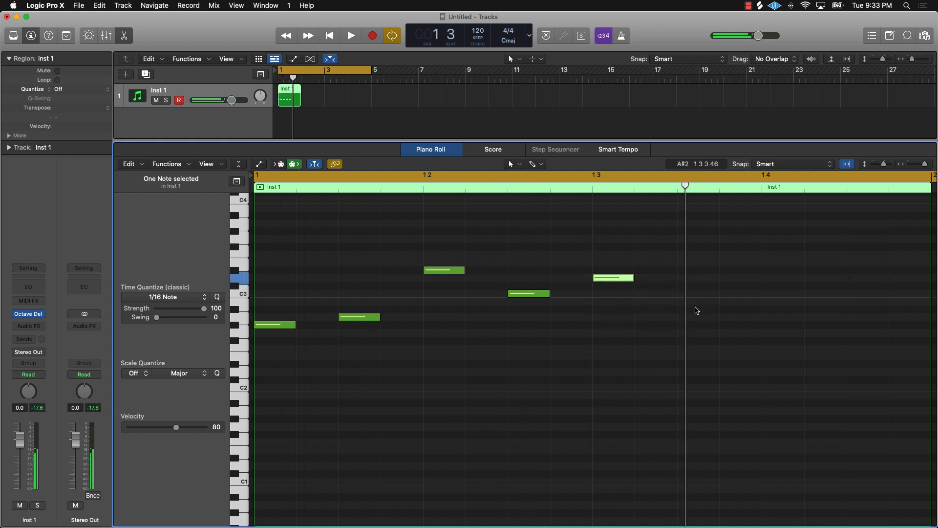
click(697, 324)
drag(697, 326, 698, 319)
click(770, 373)
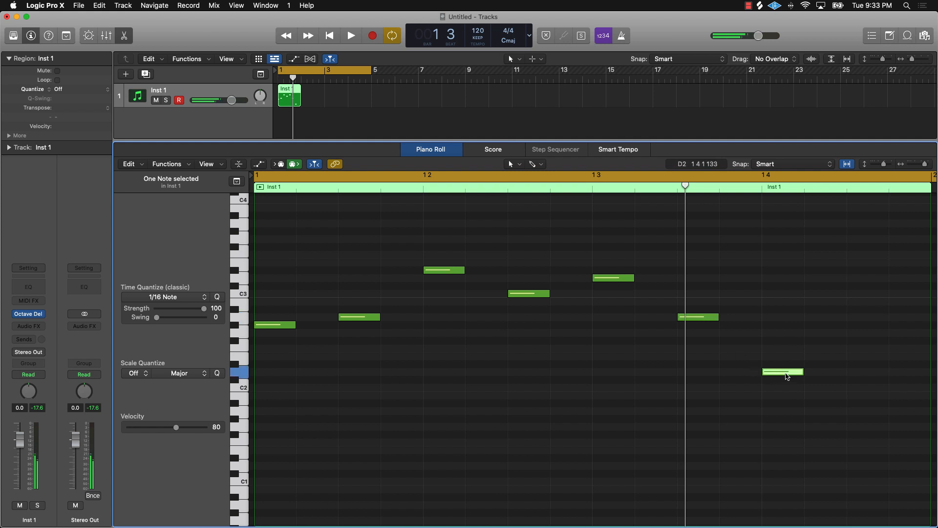
- Finish the one-bar melody with a sixteenth-note A2 at 1 4 3 and play it back
scroll(733, 342, right, 5)
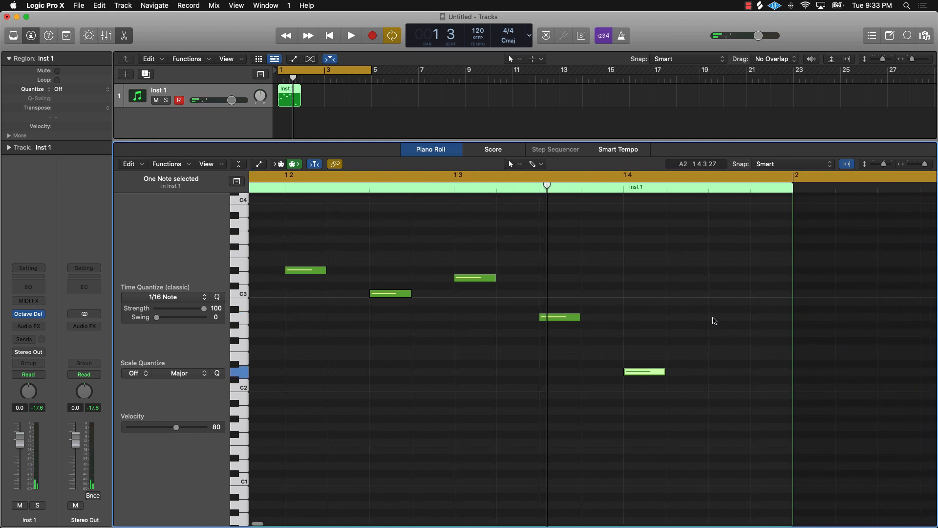
click(726, 311)
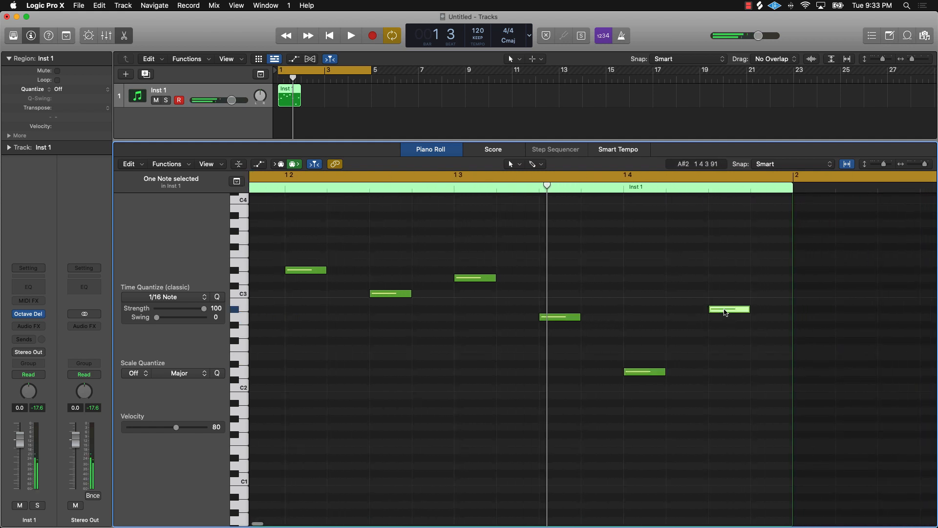
drag(725, 312, 726, 320)
key(space)
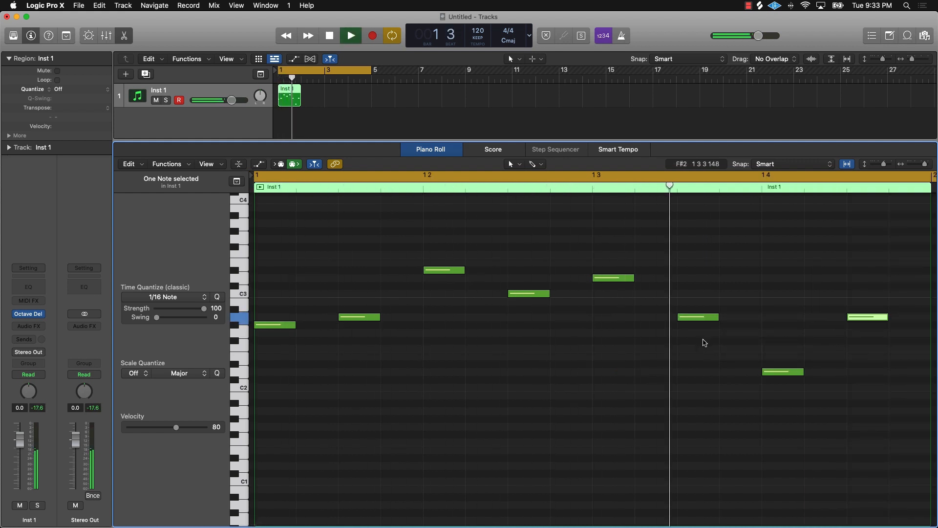
key(space)
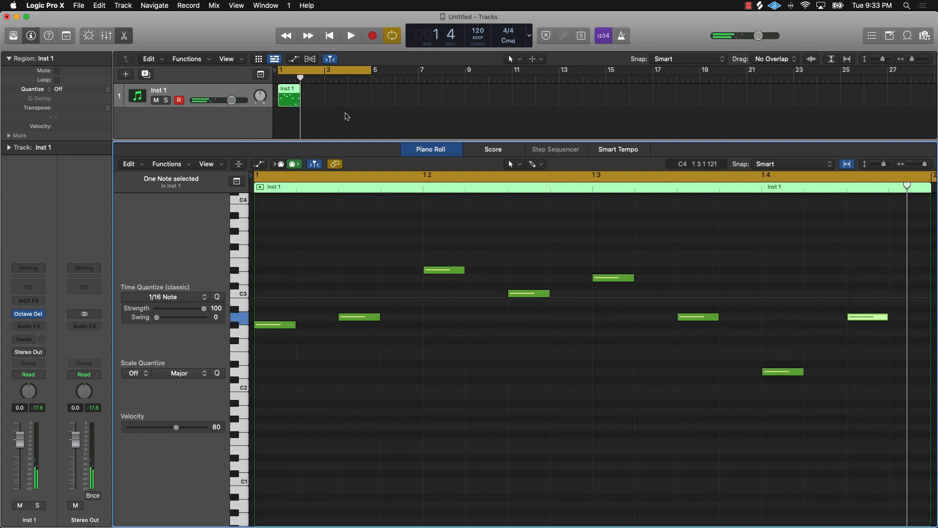
- Close the Piano Roll and duplicate the one-bar Inst 1 region until it fills bars 1 through 4
click(347, 115)
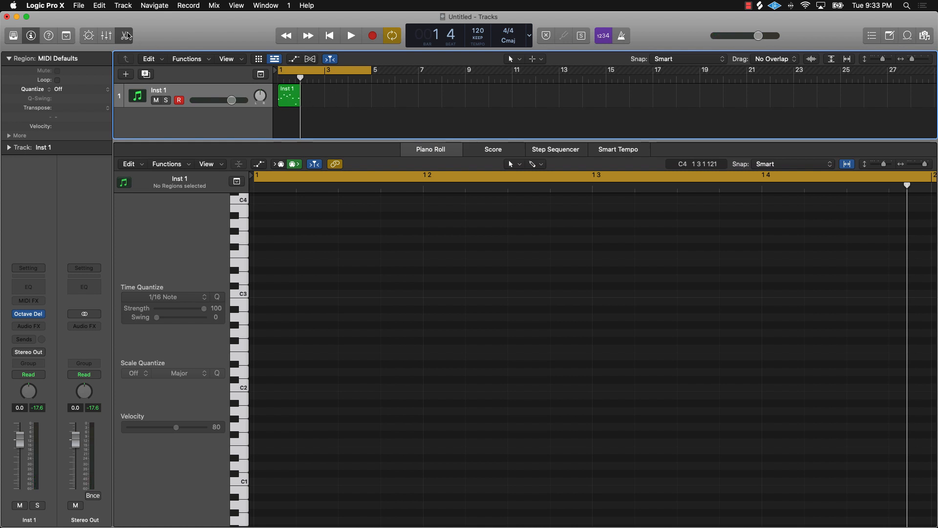
click(126, 35)
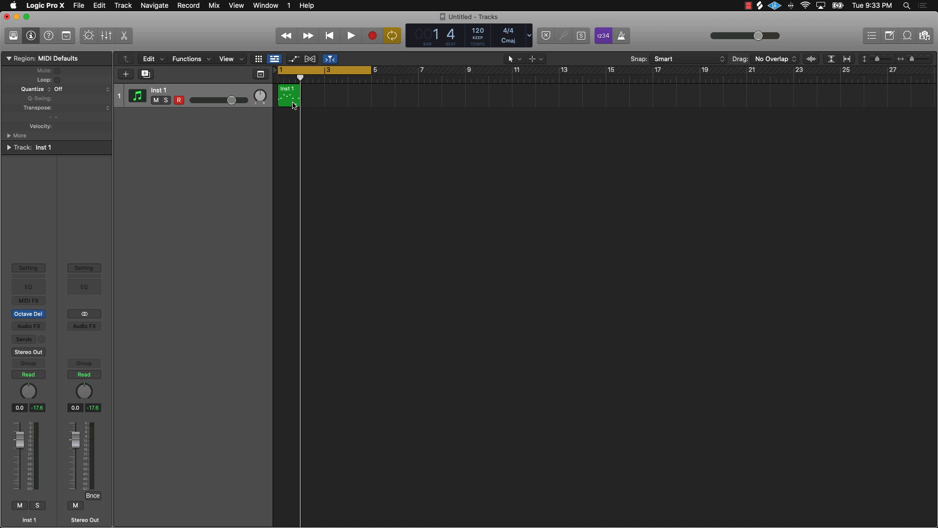
drag(294, 105, 324, 105)
shift+click(292, 103)
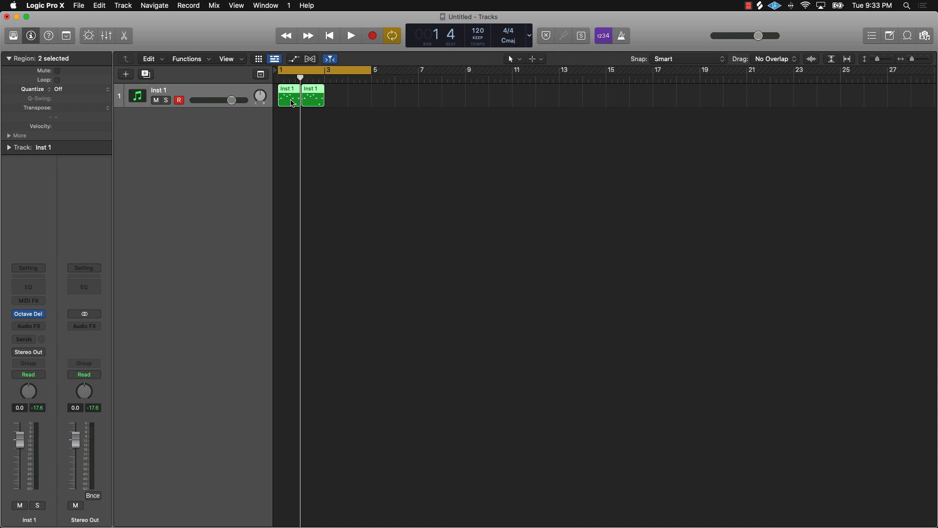
drag(287, 104, 335, 101)
- Join all four Inst 1 regions into a single four-bar region and play it back
key(super+a)
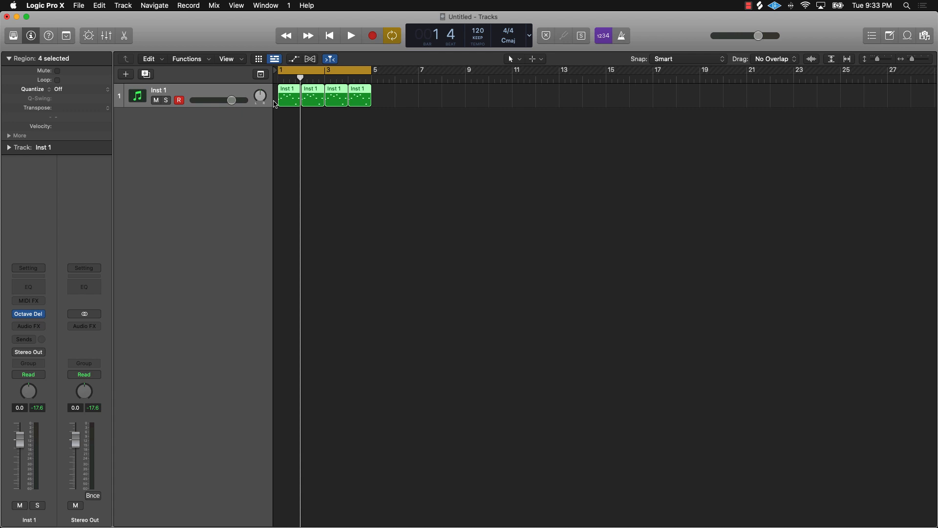
key(super+j)
key(space)
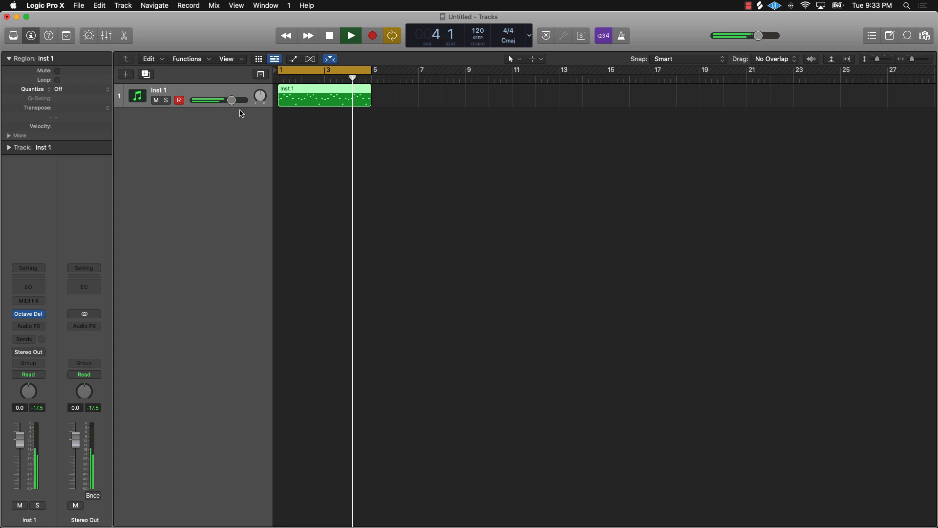
- Stop playback, reopen the four-bar Inst 1 region in the Piano Roll and audition it from the start
key(space)
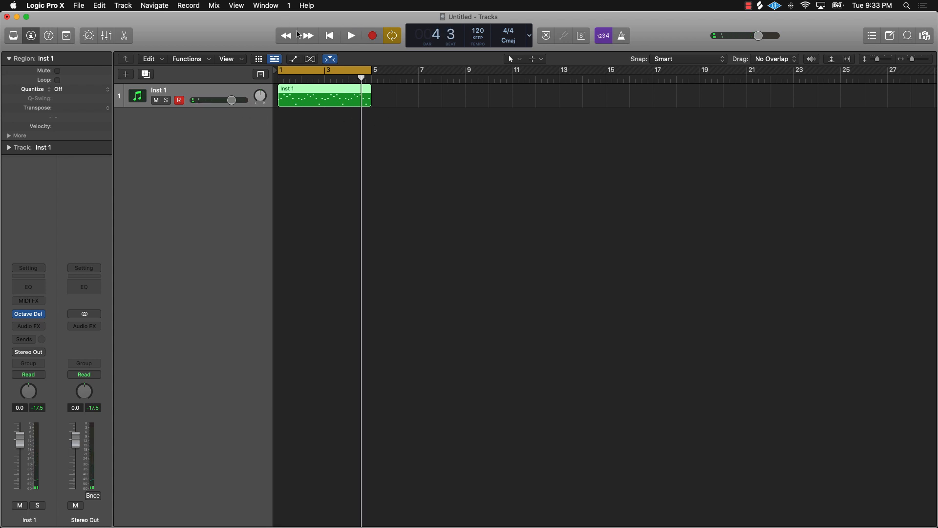
click(125, 36)
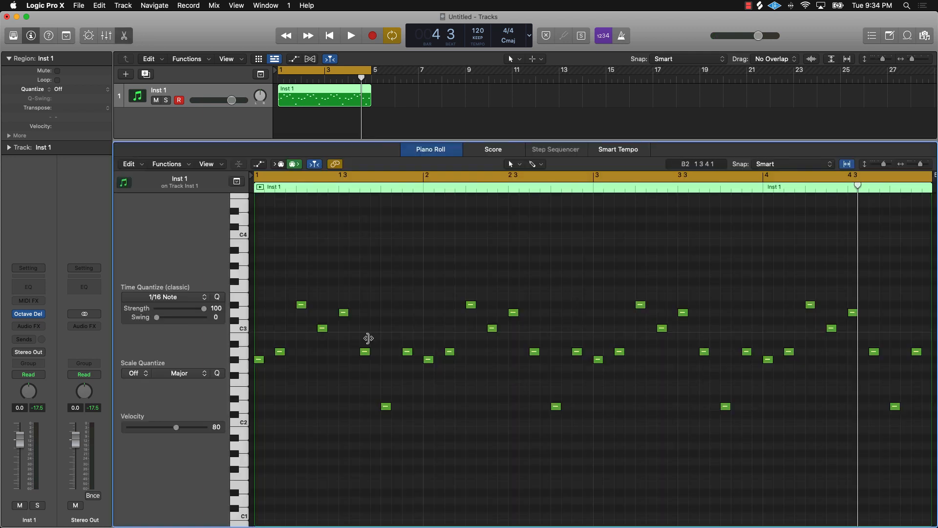
key(space)
key(space)
key(space)
key(space)
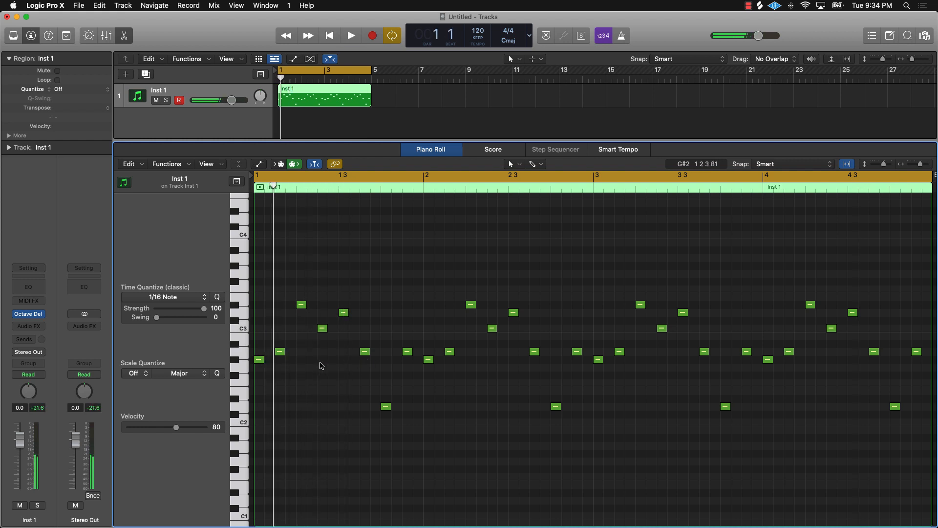
- Transpose all A2 notes in the Inst 1 region down to G2 and play the changed melody
click(239, 355)
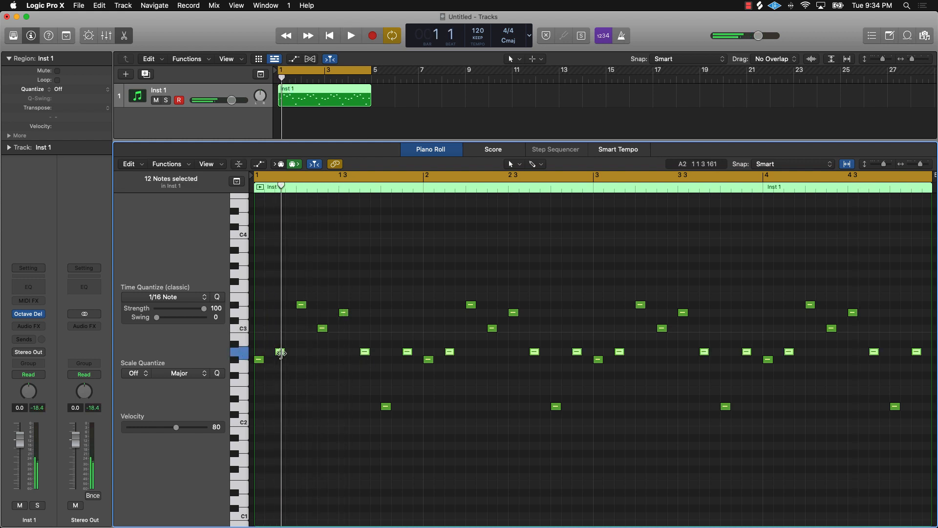
mouse_move(282, 356)
mouse_down()
mouse_move(282, 348)
mouse_move(282, 370)
mouse_up()
key(space)
key(space)
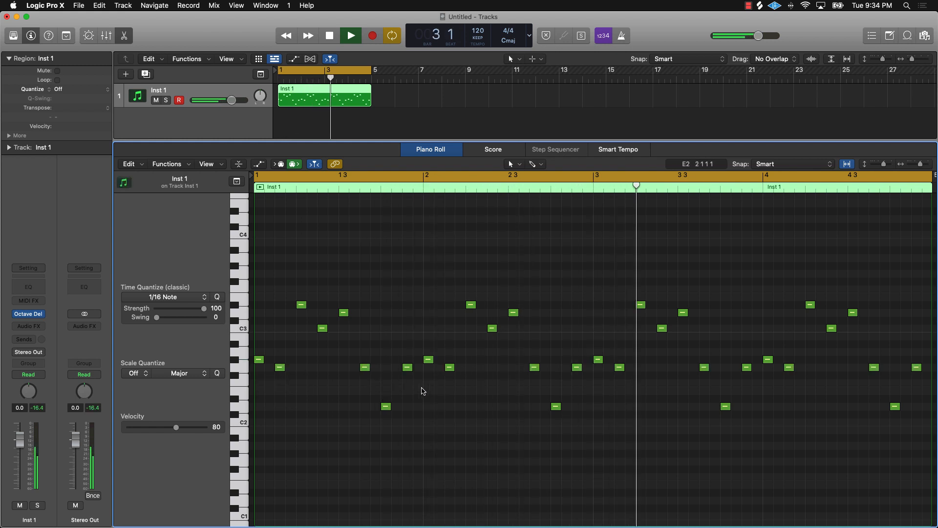
click(501, 395)
key(space)
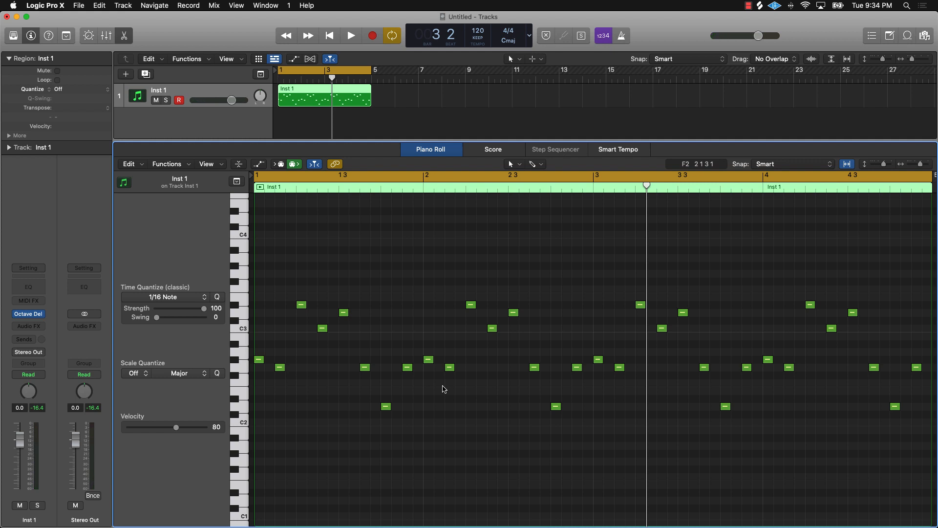
- Close the Piano Roll and play back the four-bar loop in the Tracks area
key(e)
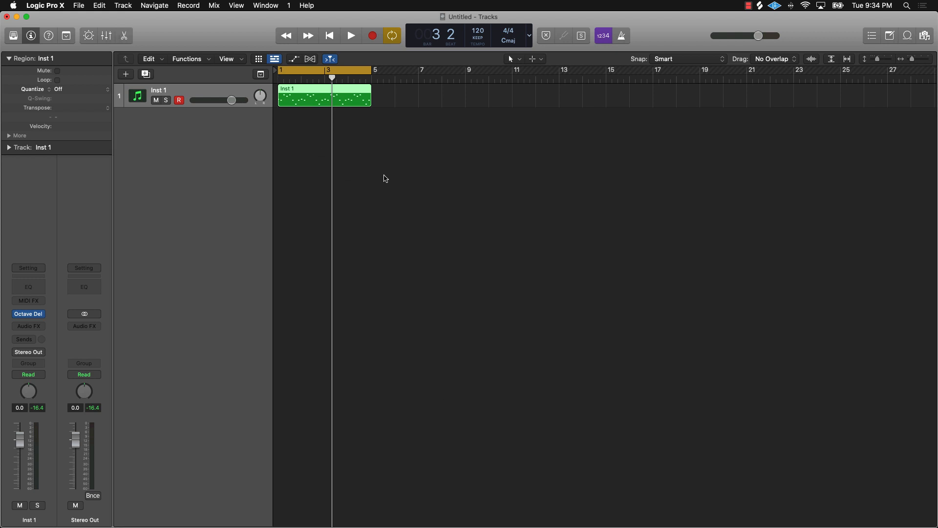
key(space)
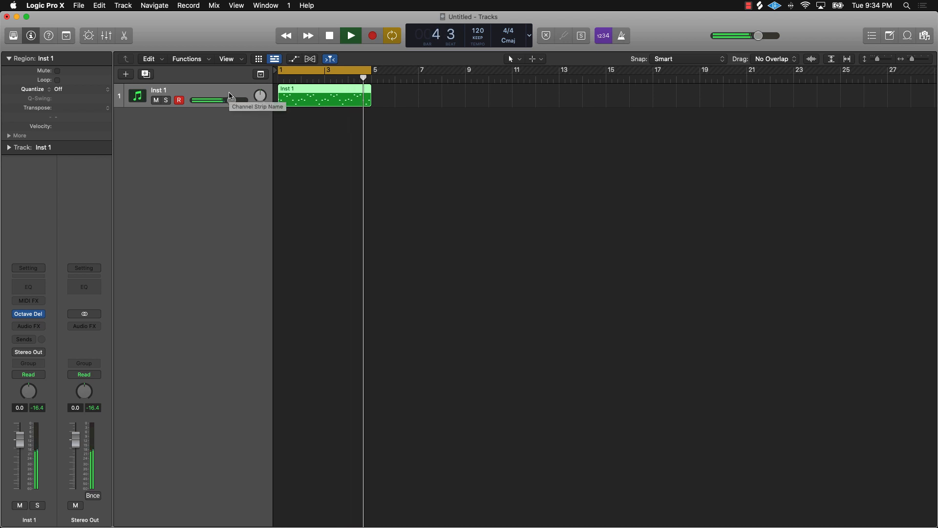
key(space)
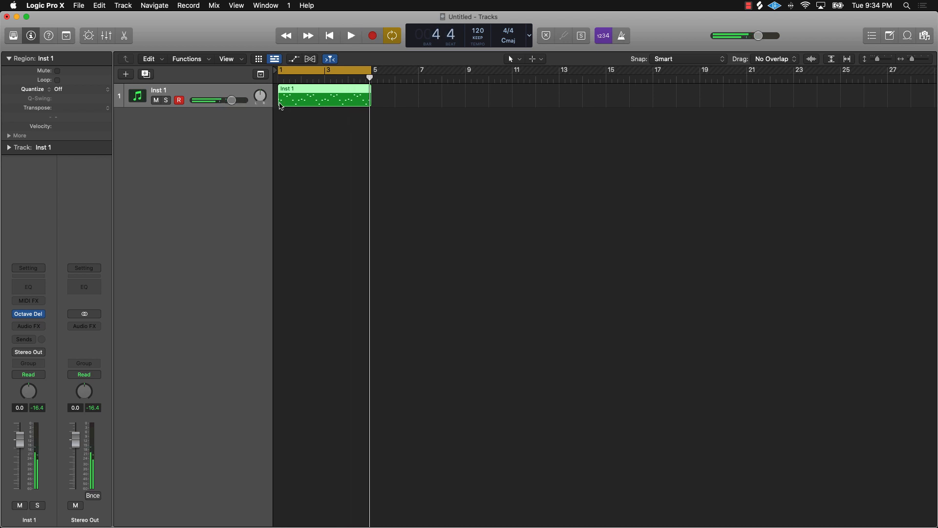
- Return the playhead to the start of bar 1
ctrl+alt+click(382, 166)
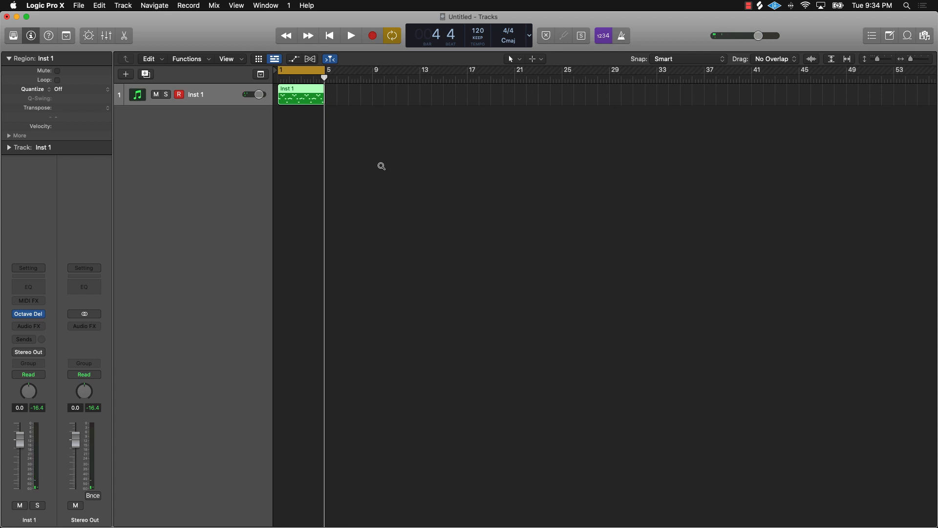
scroll(382, 166, up, 2)
scroll(369, 165, up, 2)
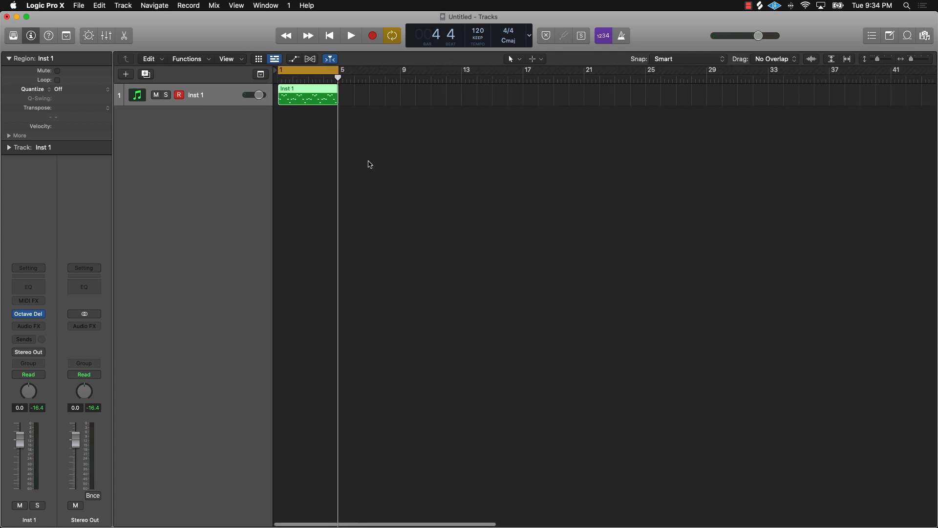
scroll(369, 163, right, 1)
scroll(272, 139, left, 2)
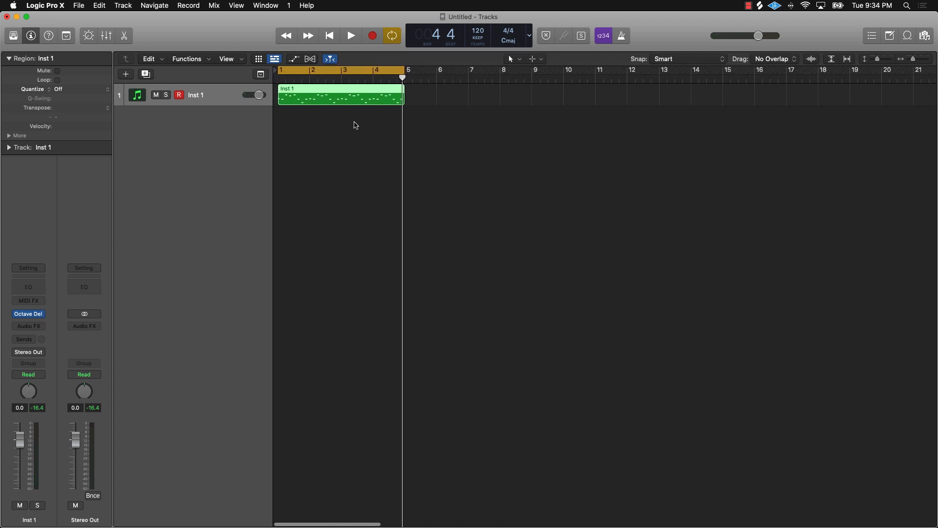
drag(401, 78, 278, 79)
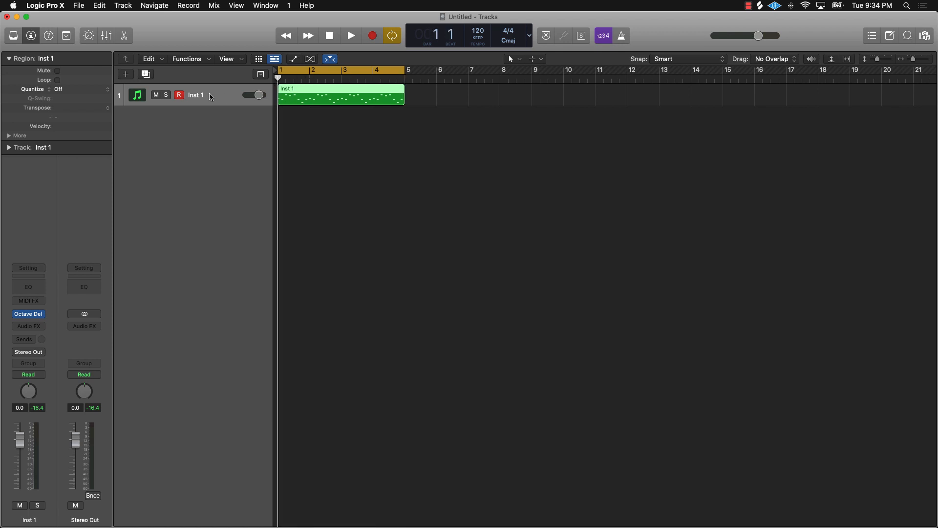
- Insert the stereo Remix FX multi-effect on the Inst 1 track and place its window below the region
click(42, 327)
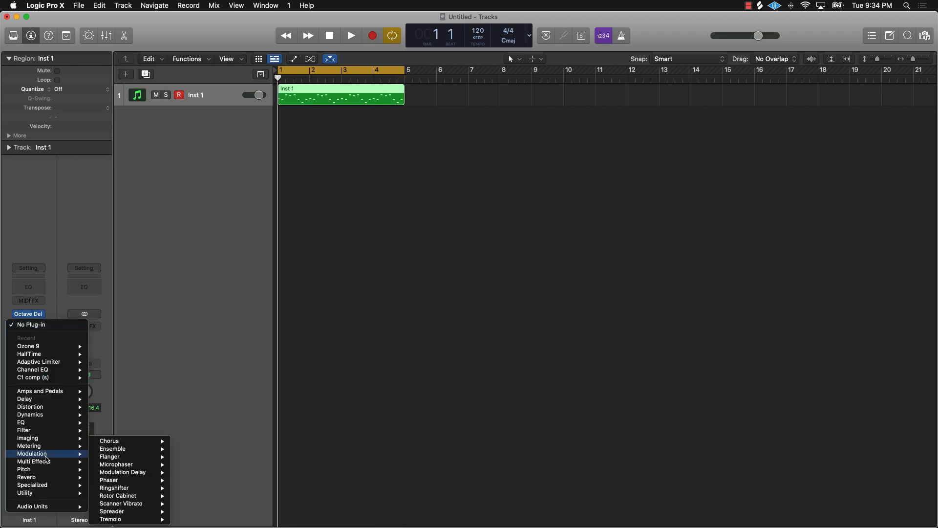
mouse_move(43, 464)
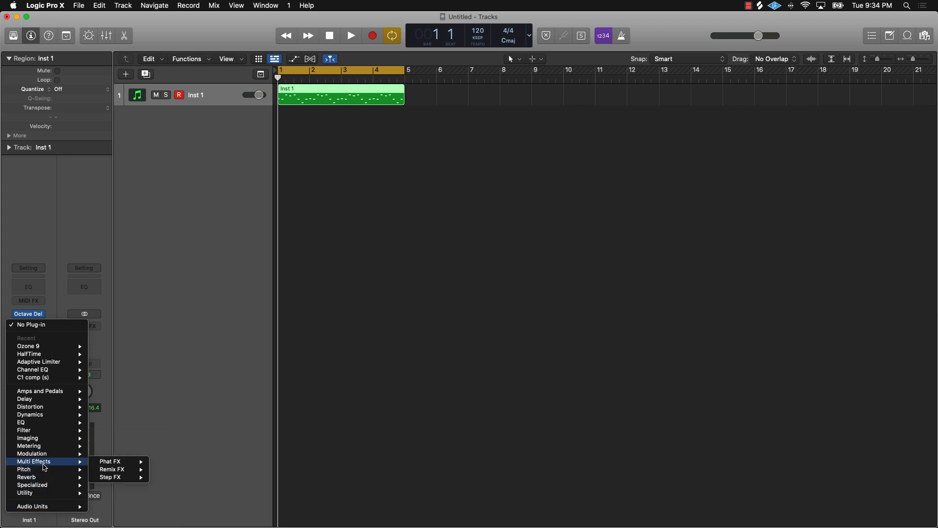
mouse_move(109, 464)
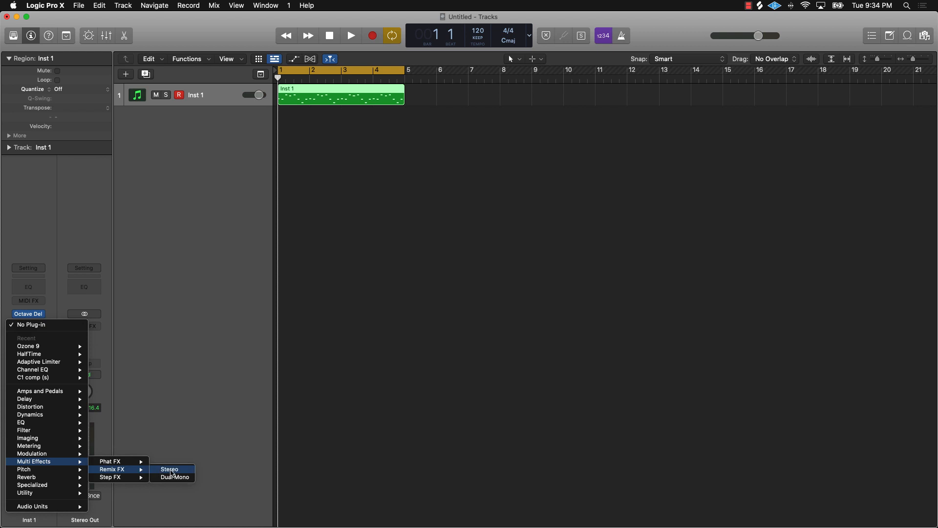
click(170, 470)
drag(562, 157, 562, 220)
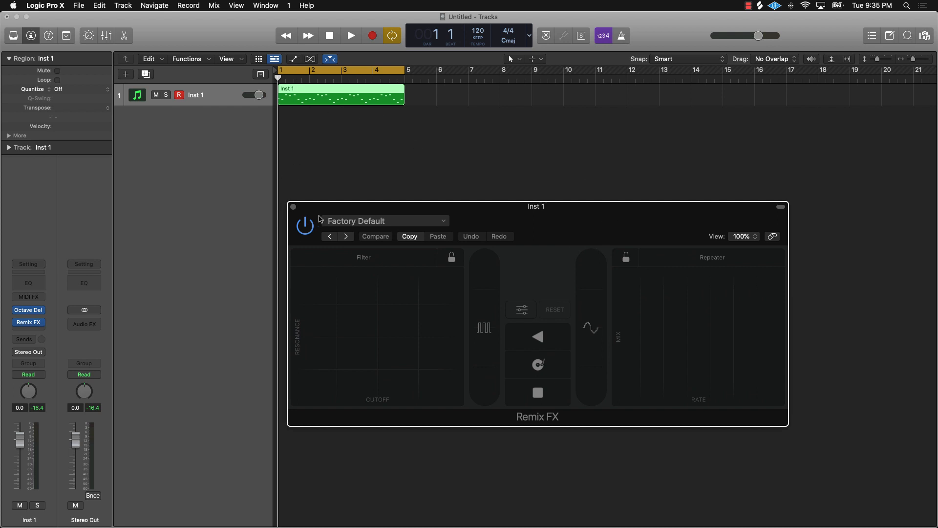
- Audition the Remix FX Repeater by triggering it at several points while the loop plays, and stop playback
key(space)
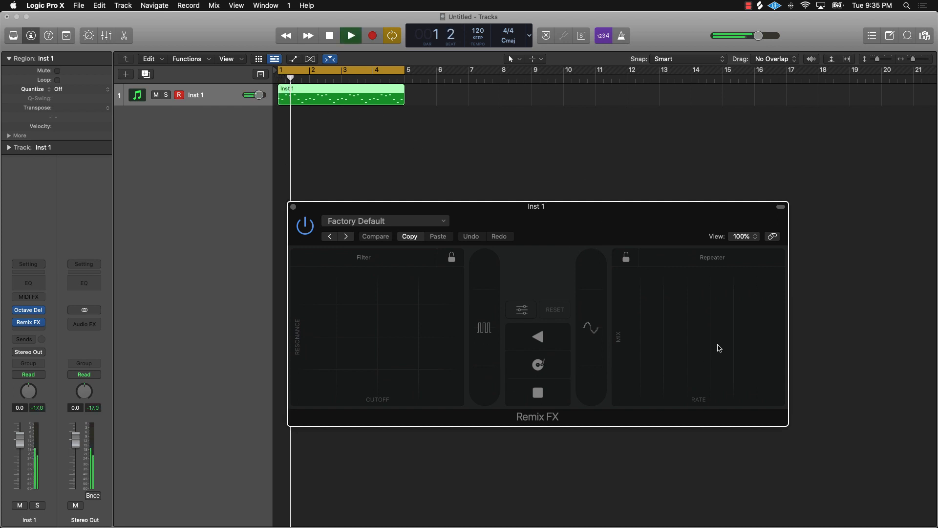
click(719, 347)
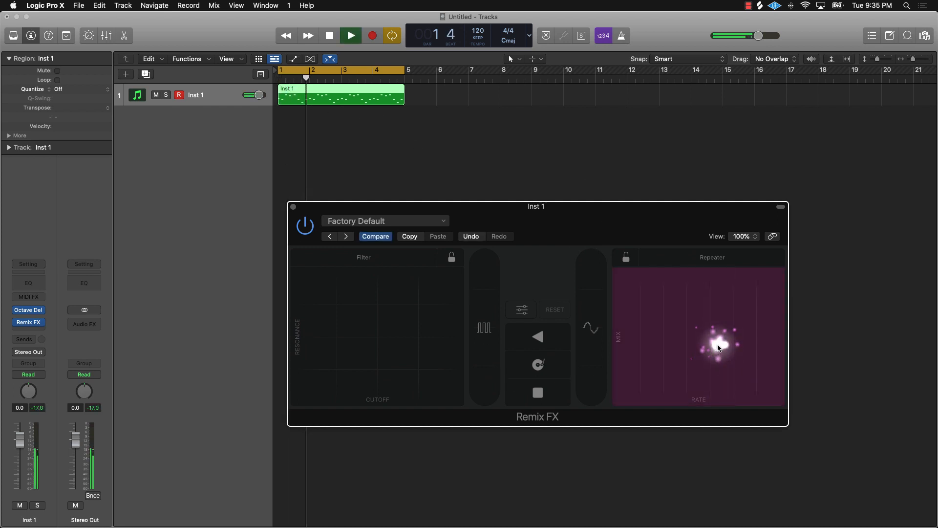
click(744, 337)
click(745, 326)
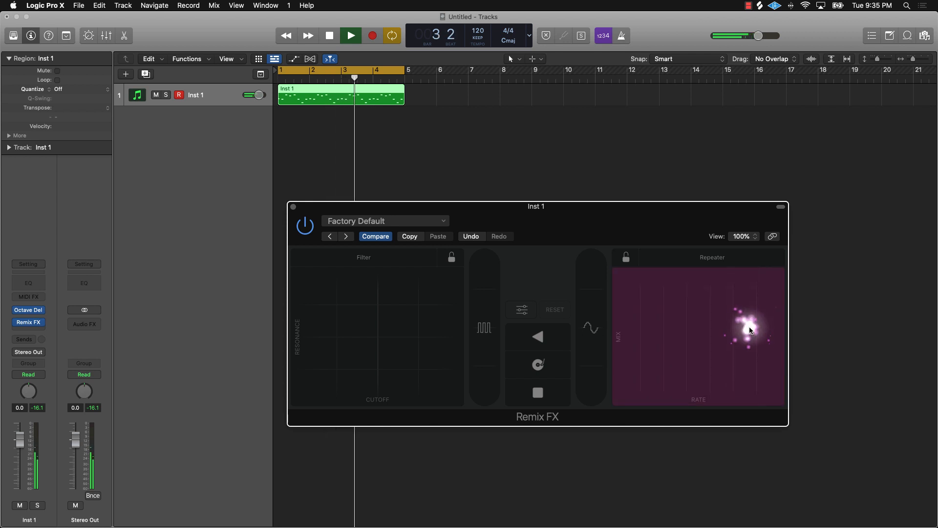
click(750, 330)
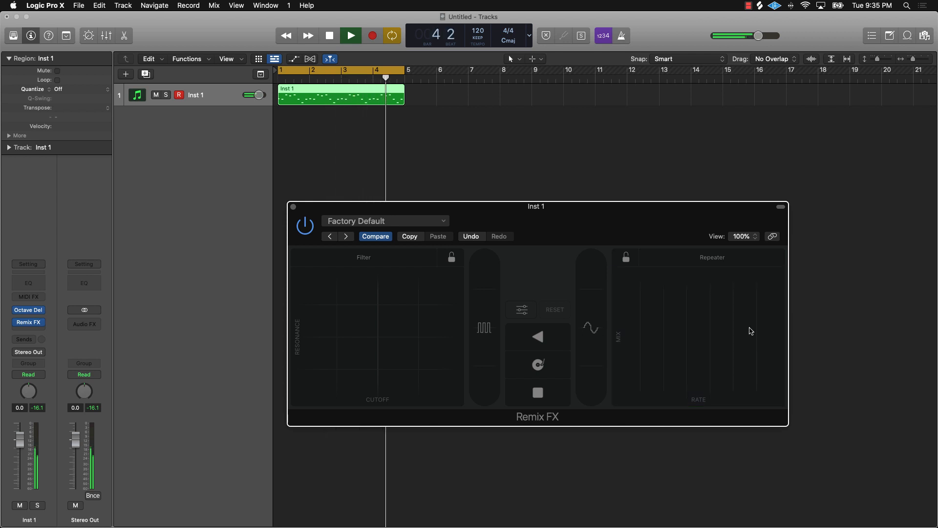
click(750, 330)
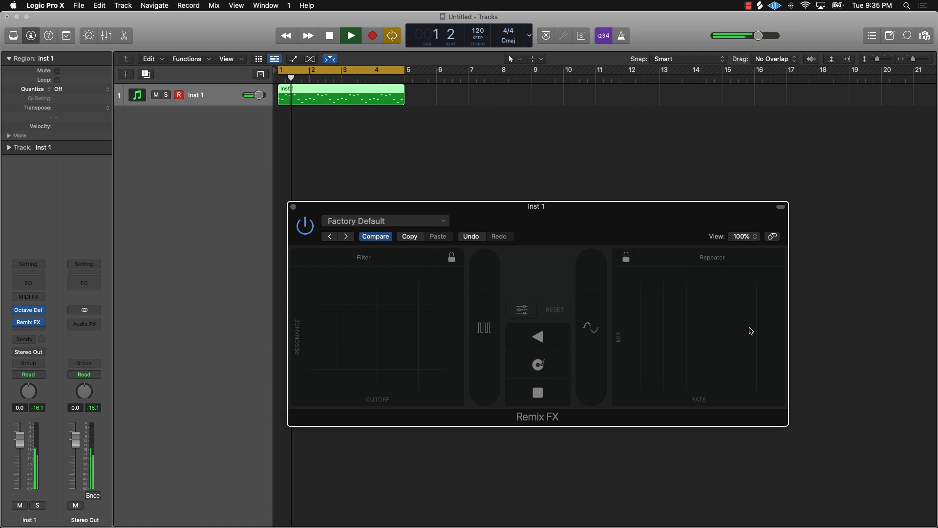
click(750, 330)
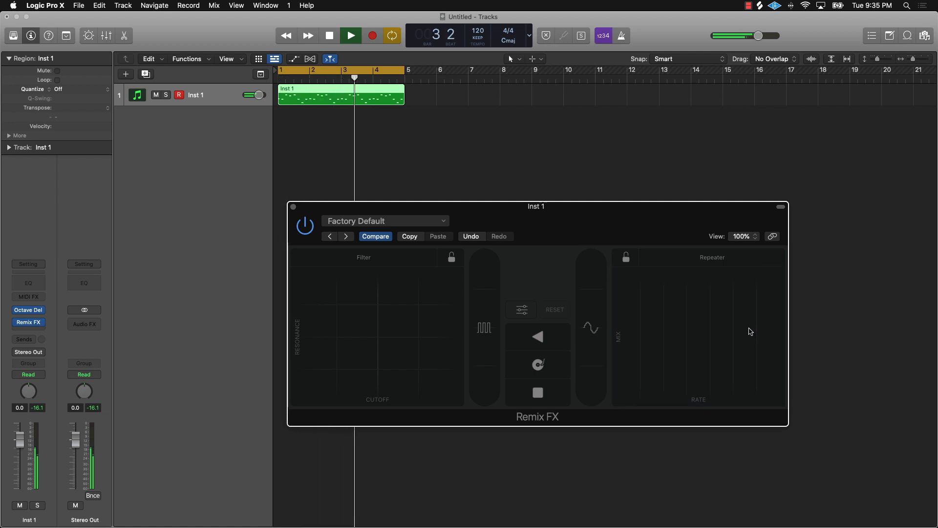
click(749, 329)
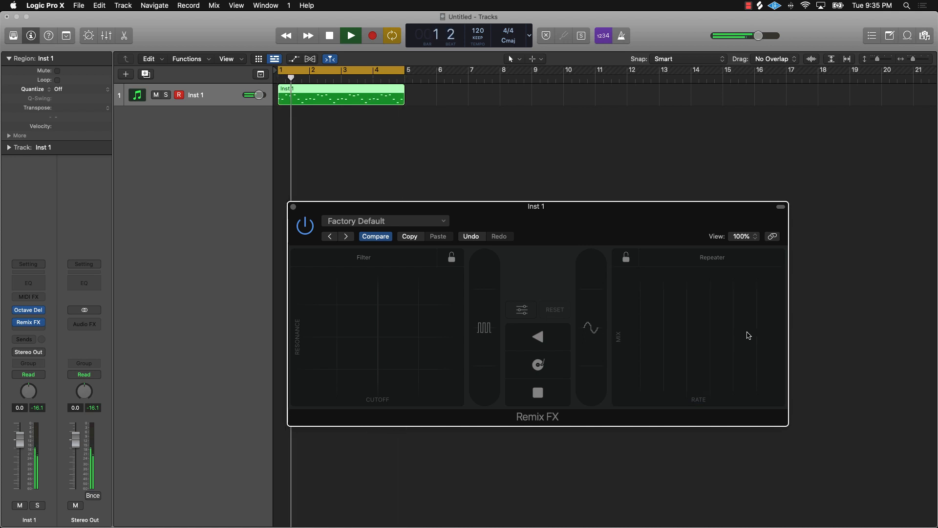
click(748, 335)
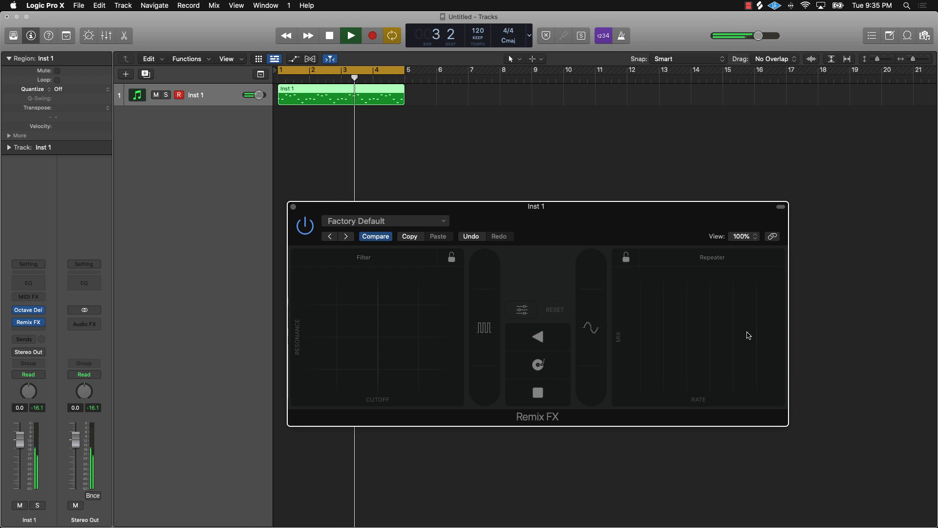
click(747, 335)
key(space)
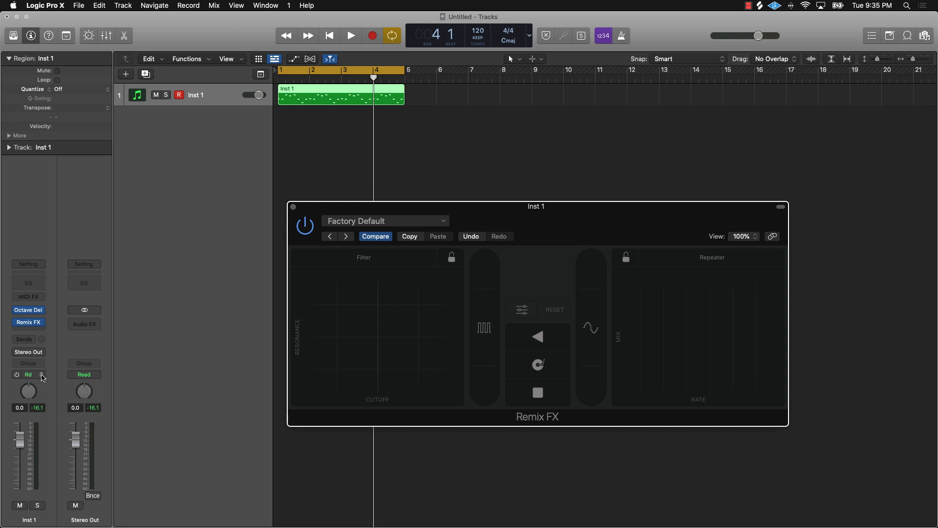
- Set the automation mode of the Inst 1 track to Latch, leaving track automation hidden
click(43, 377)
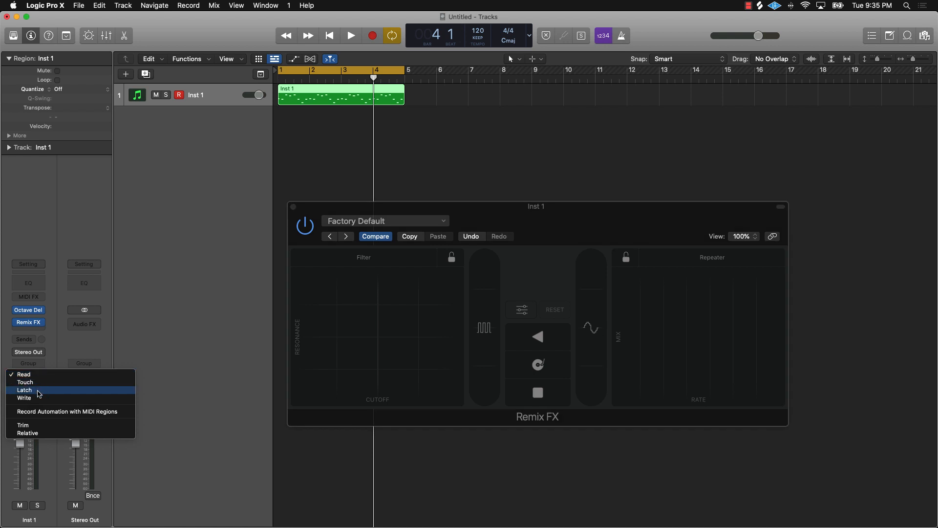
click(39, 391)
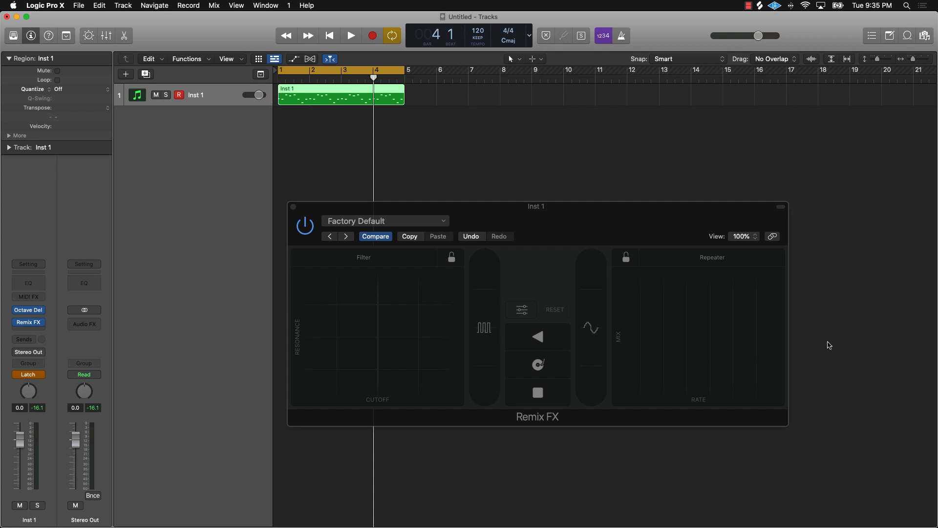
key(a)
key(a)
key(a)
key(a)
- Play the loop in Latch mode, trigger the Repeater once at a high rate and stop playback
key(space)
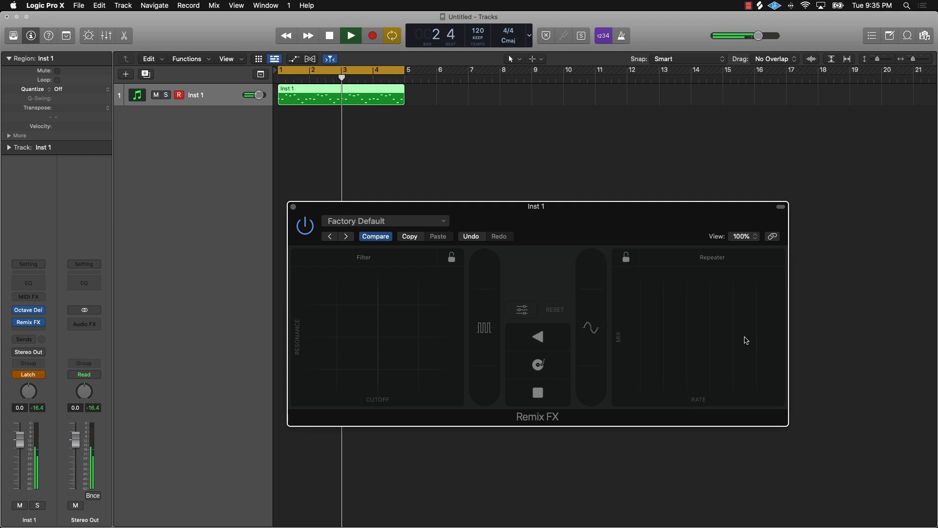
click(746, 340)
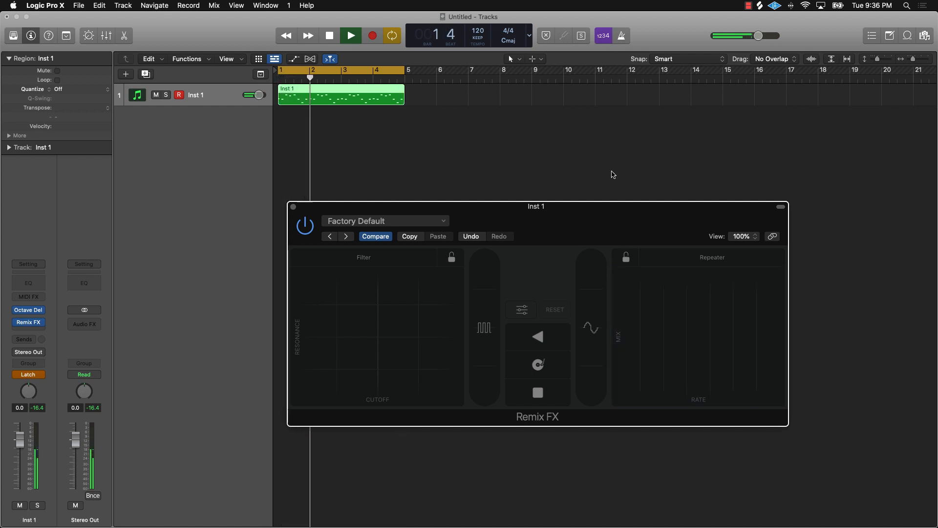
key(space)
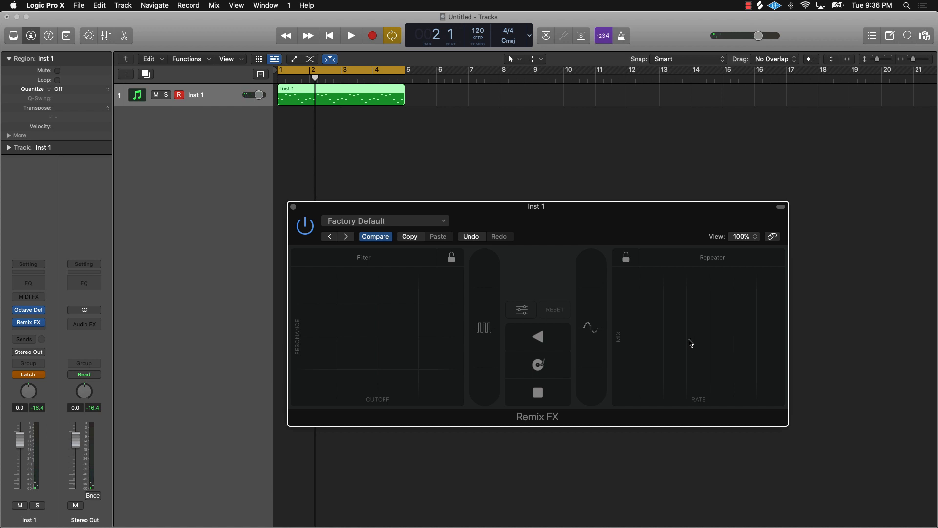
- Play the loop in Latch mode, trigger the Remix FX Repeater at several points at lower and higher rates, stop playback and close its window
click(675, 338)
key(space)
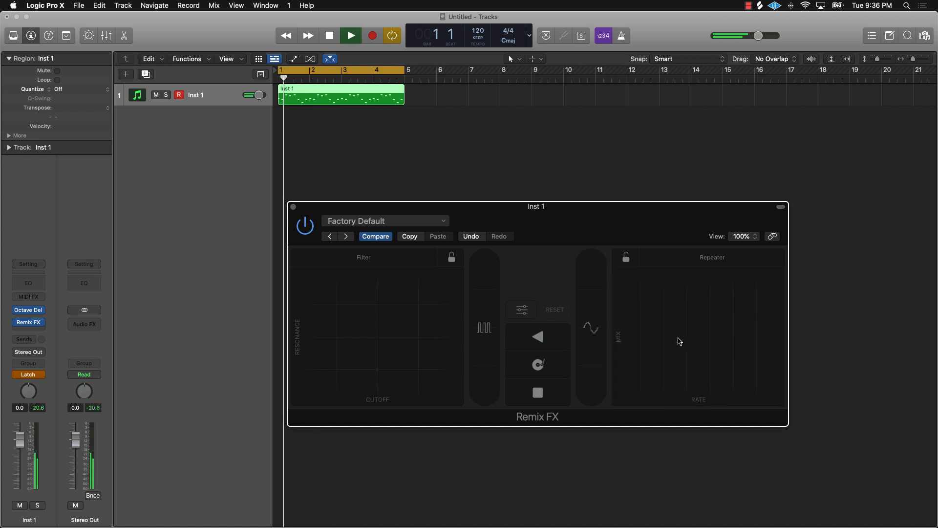
click(675, 340)
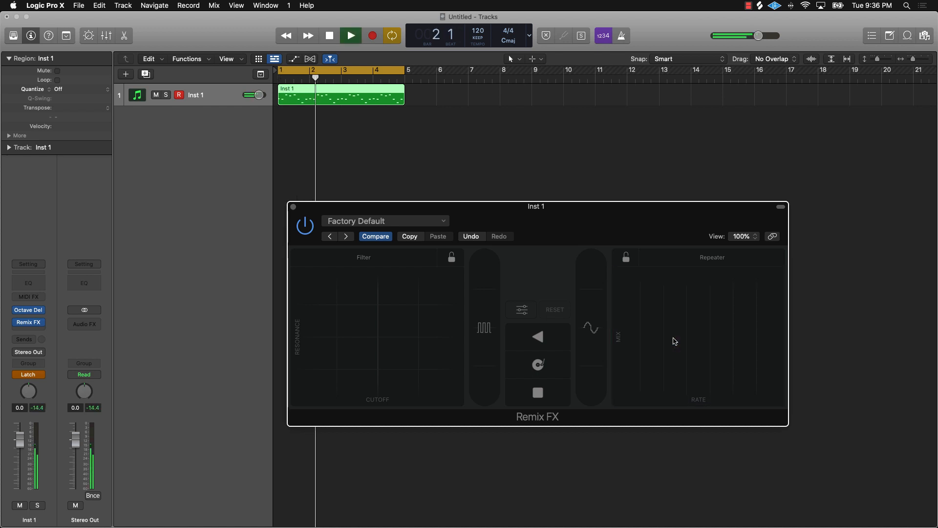
click(675, 341)
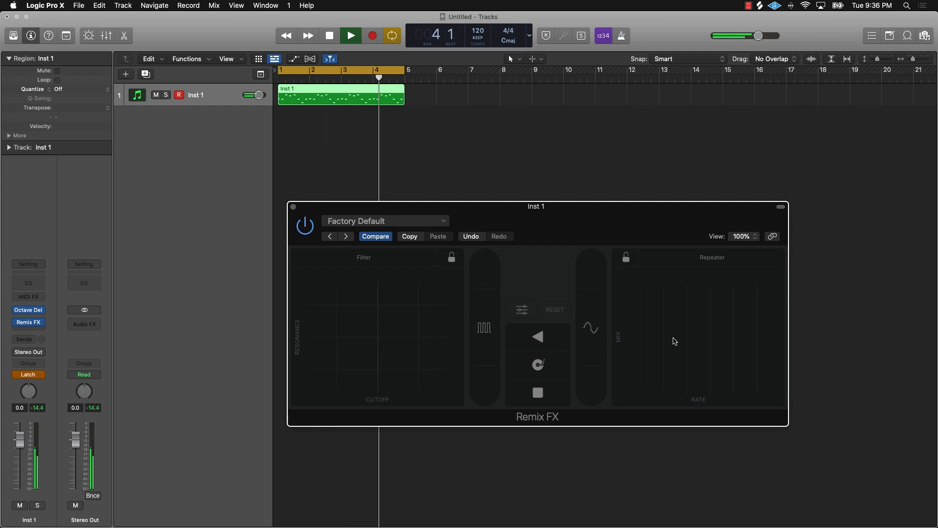
click(675, 341)
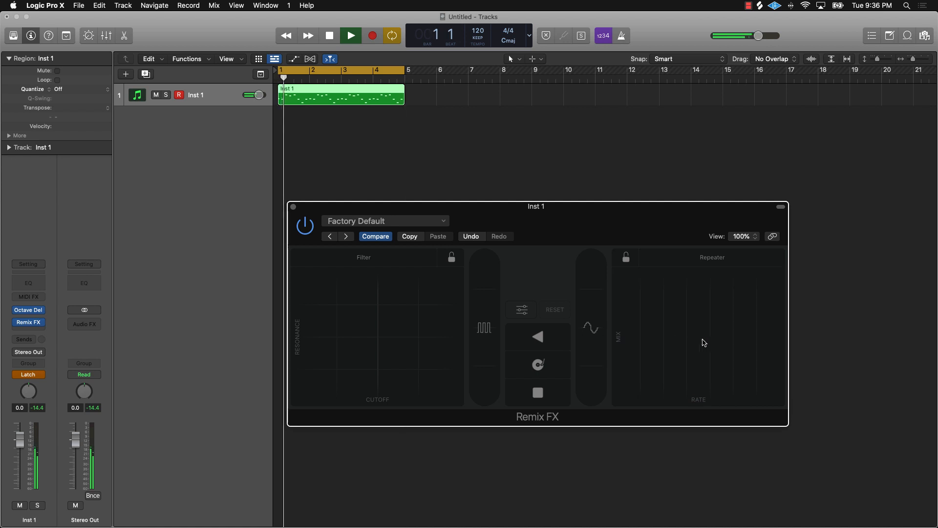
click(739, 342)
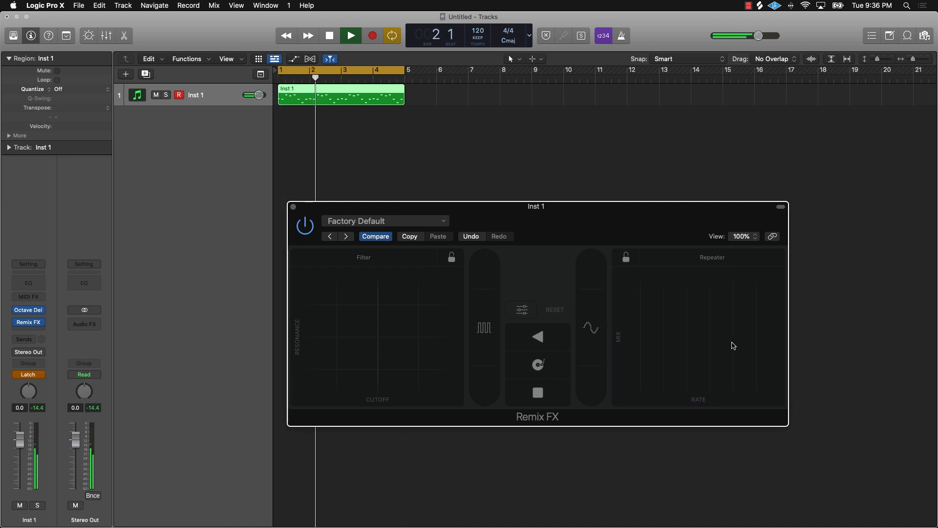
click(676, 337)
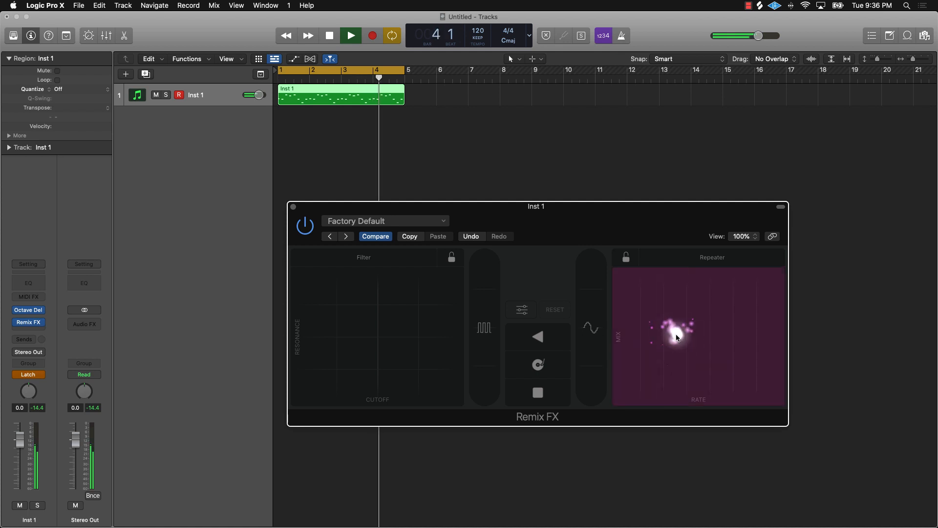
click(744, 337)
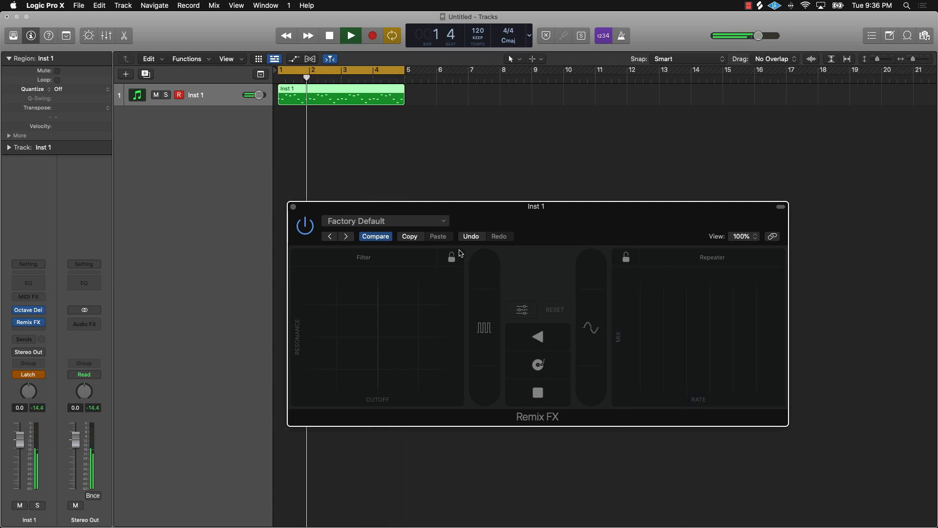
key(space)
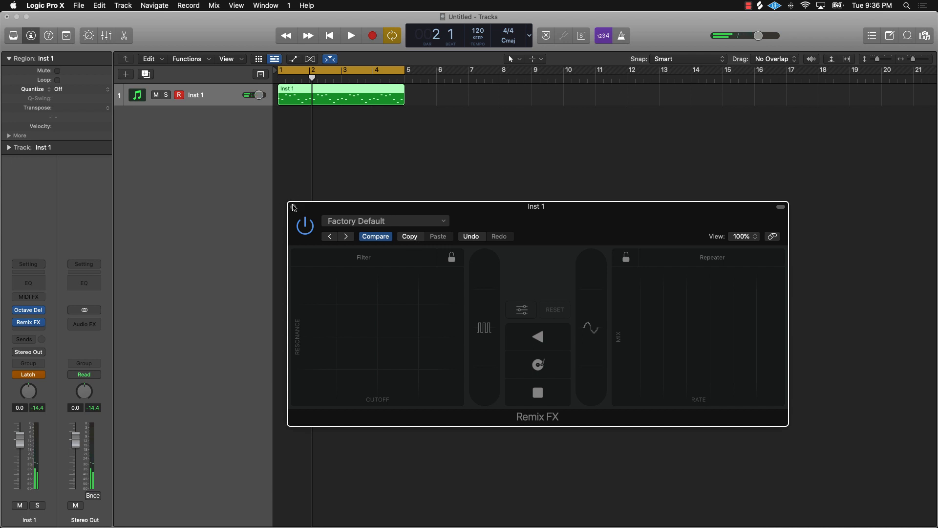
click(294, 207)
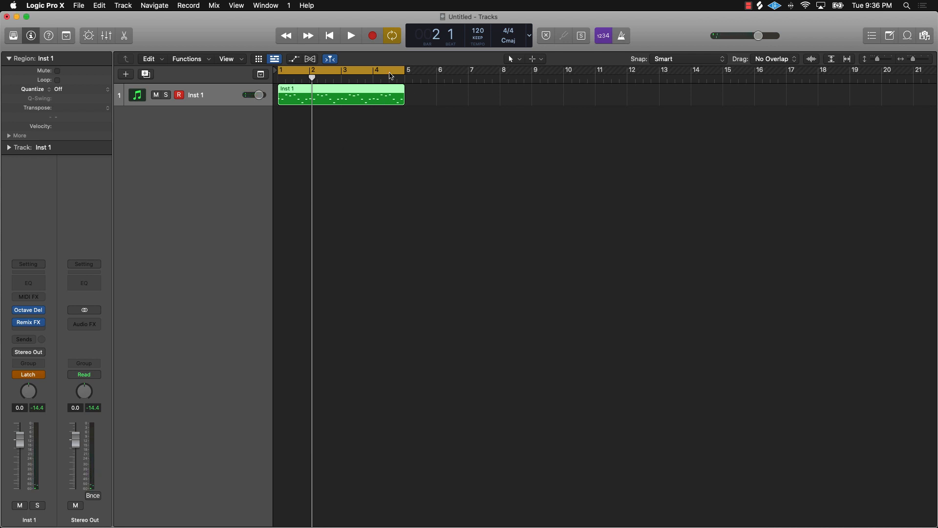
- Show the Repeater On/Off automation on the Inst 1 track and clear the pulse near bar 4 by moving its points to the region's end
key(a)
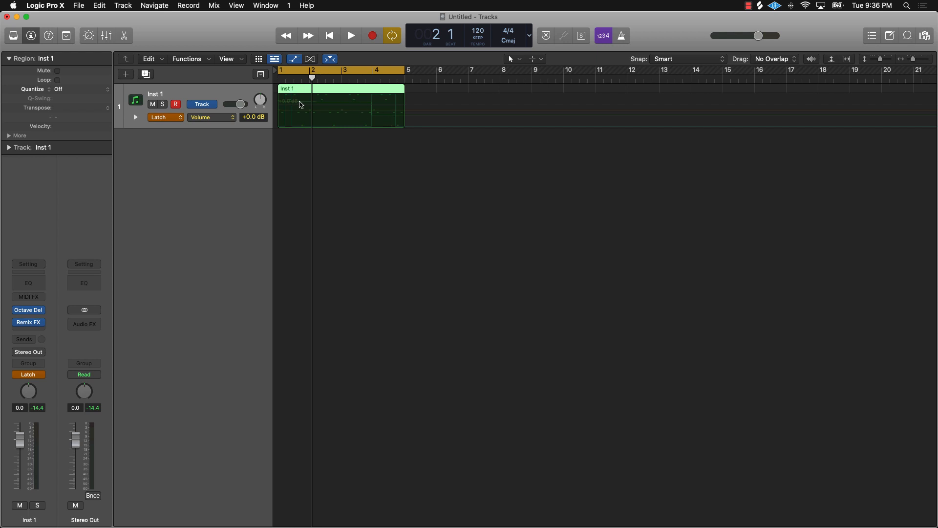
click(233, 119)
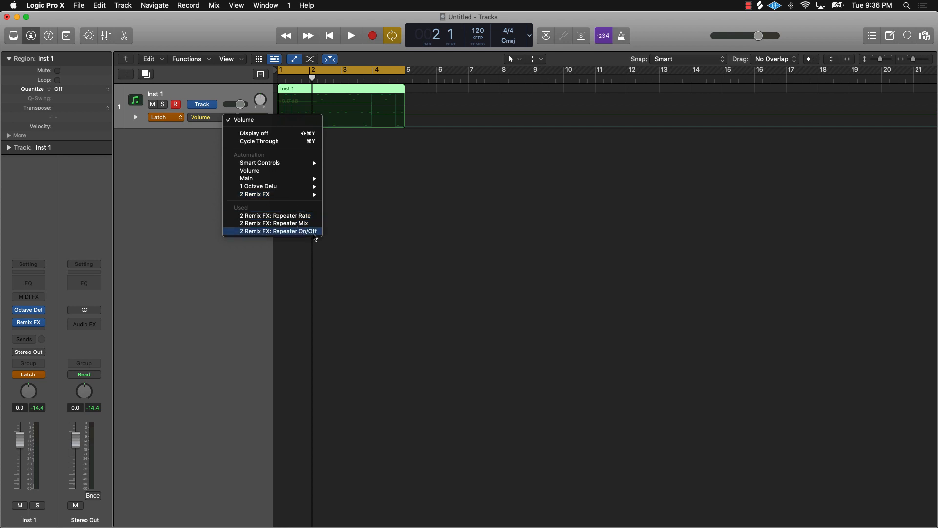
click(314, 231)
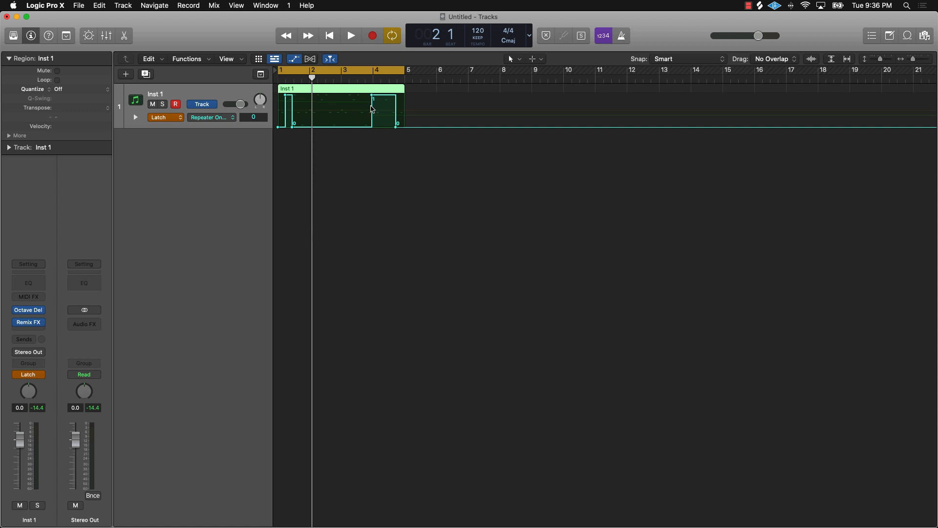
drag(371, 98, 405, 139)
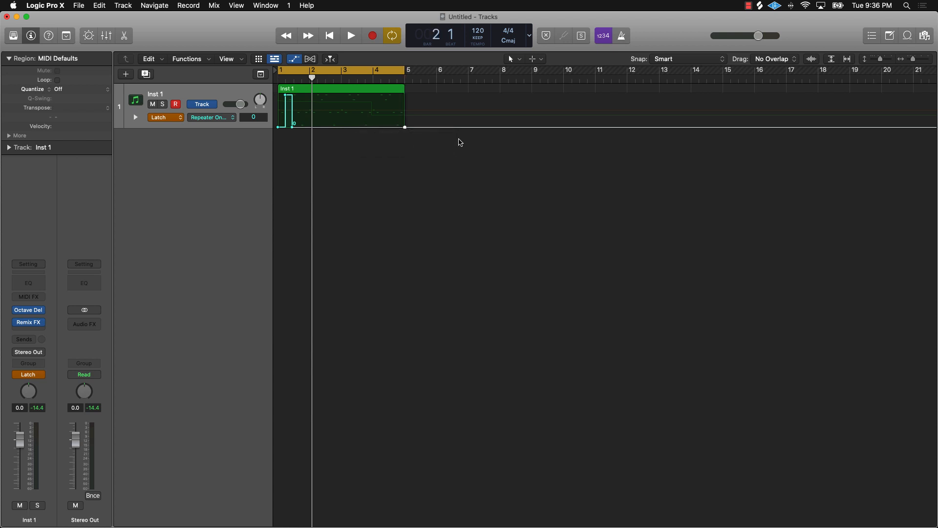
- Hide track automation, play the loop with Remix FX reopened, trigger the Repeater at a high rate, and stop playback with the window closed
key(a)
key(a)
key(a)
key(space)
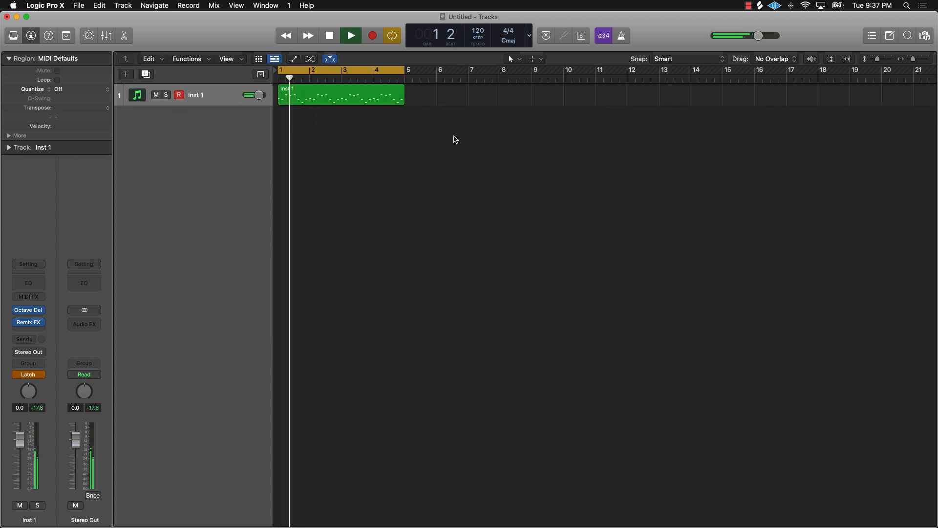
click(30, 324)
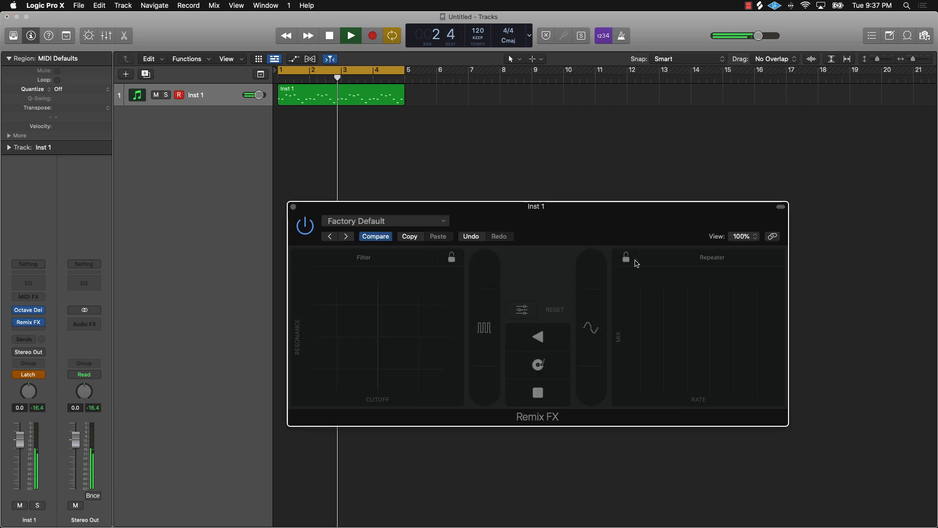
click(746, 348)
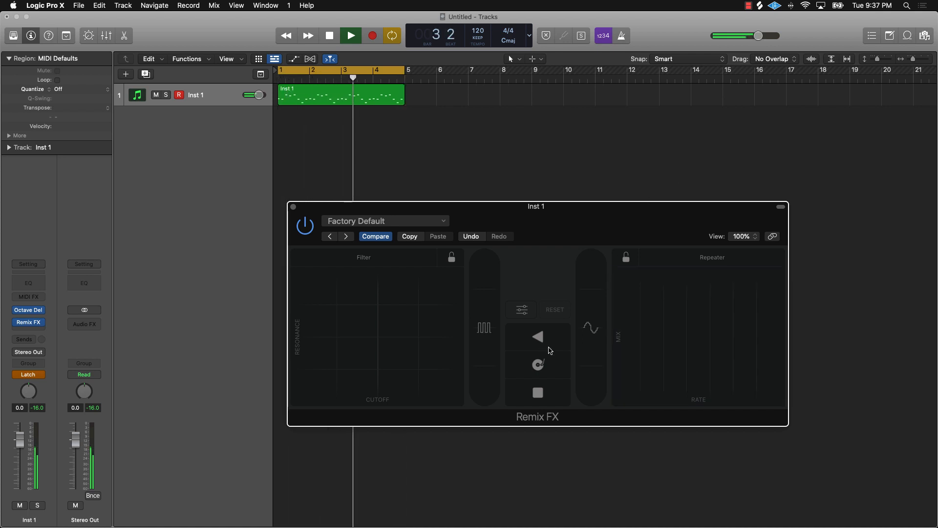
click(737, 341)
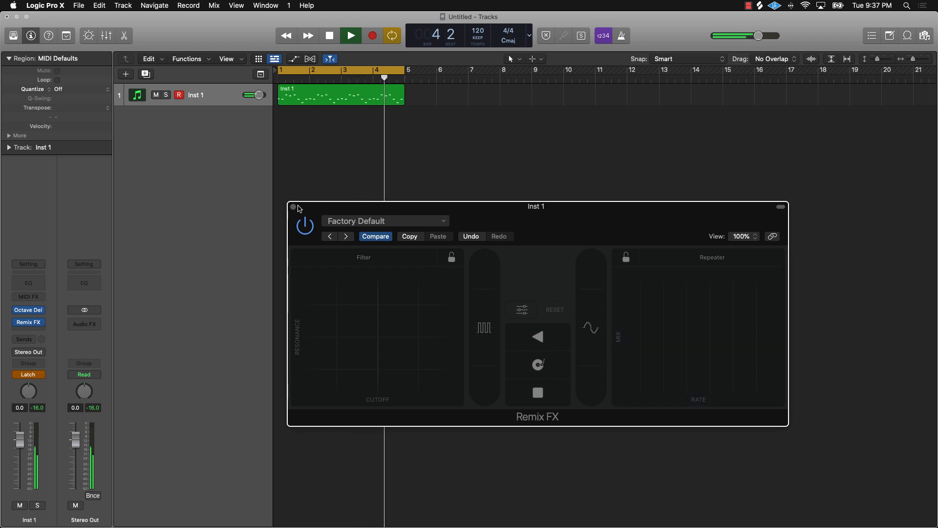
key(space)
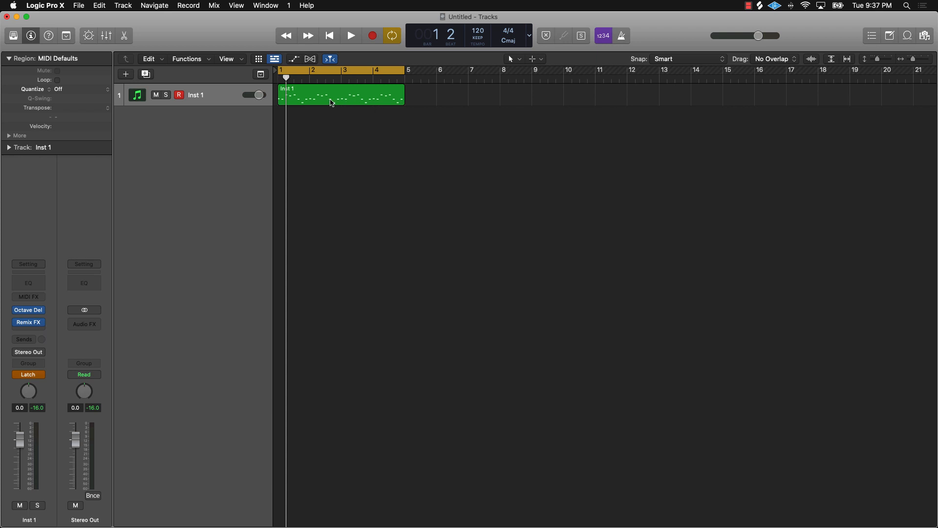
- Insert the HalfTime plug-in after Remix FX on the Inst 1 track
click(42, 331)
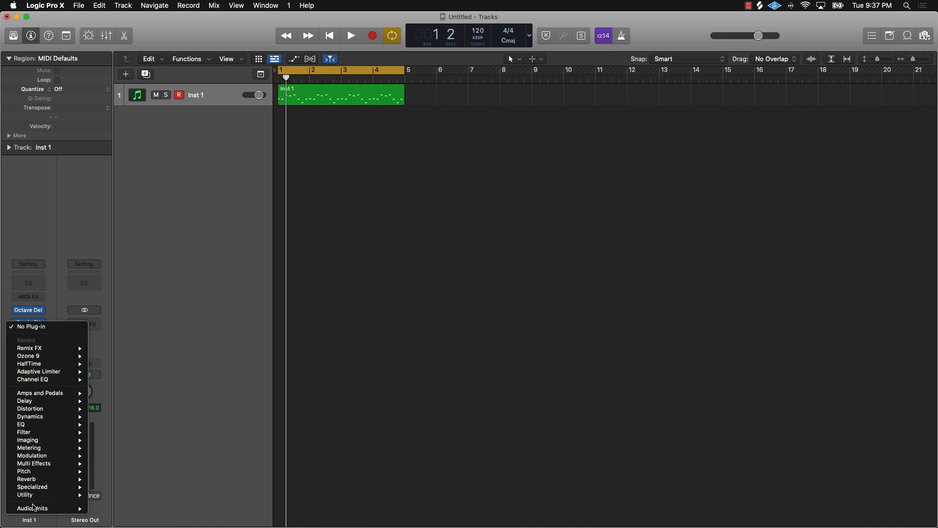
mouse_move(41, 512)
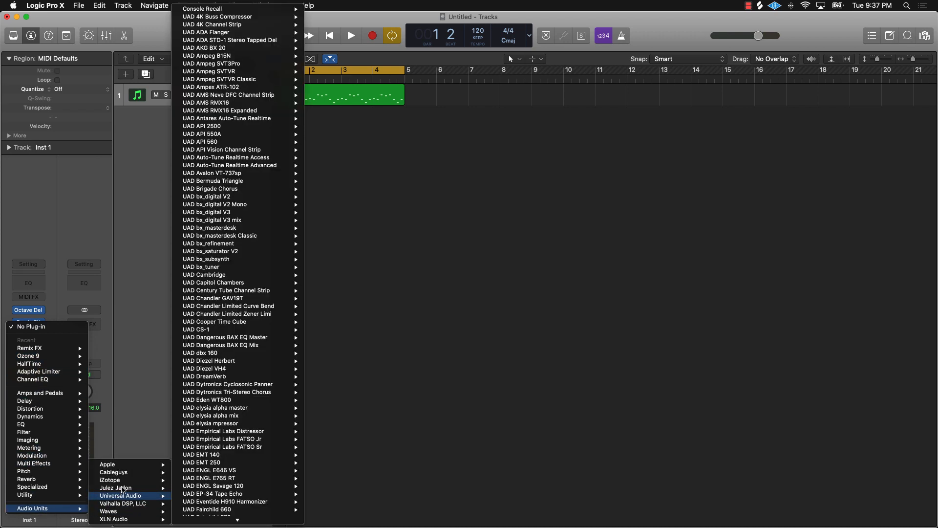
mouse_move(130, 497)
mouse_move(43, 374)
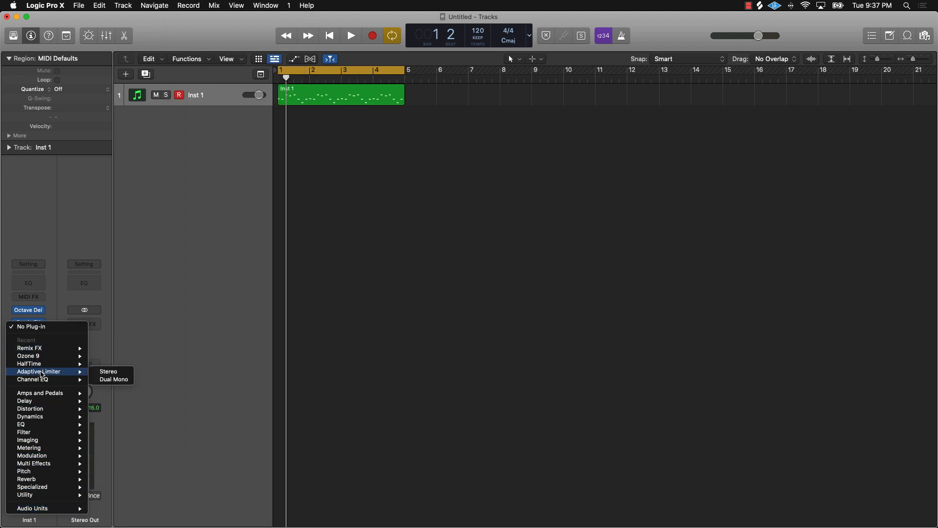
click(42, 348)
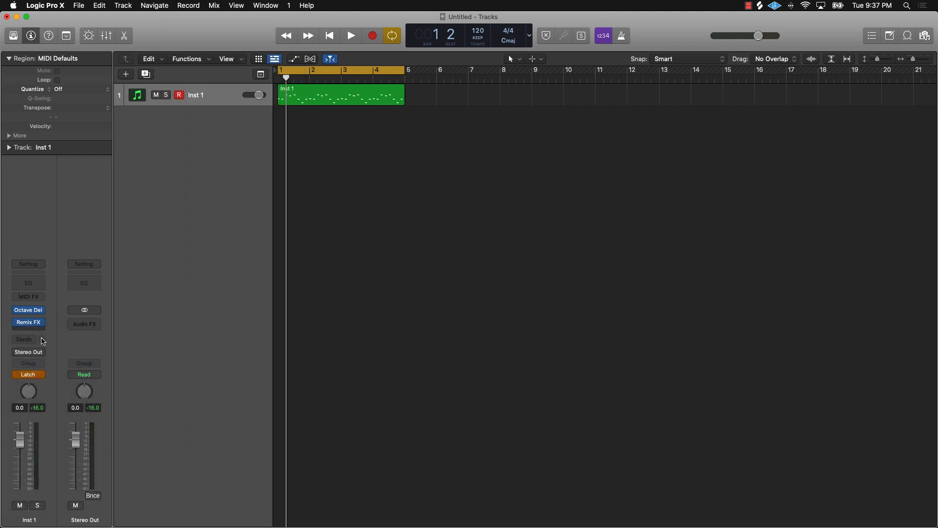
- Set the upper limit of HalfTime's Band range to 116 Hz while auditioning the loop, close the plug-in and stop playback
drag(461, 321, 395, 323)
key(space)
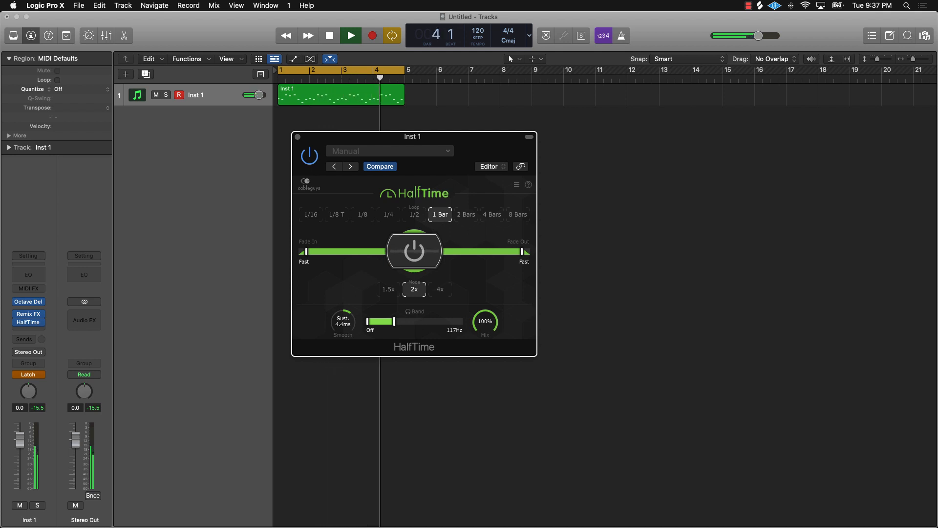
drag(394, 322, 394, 321)
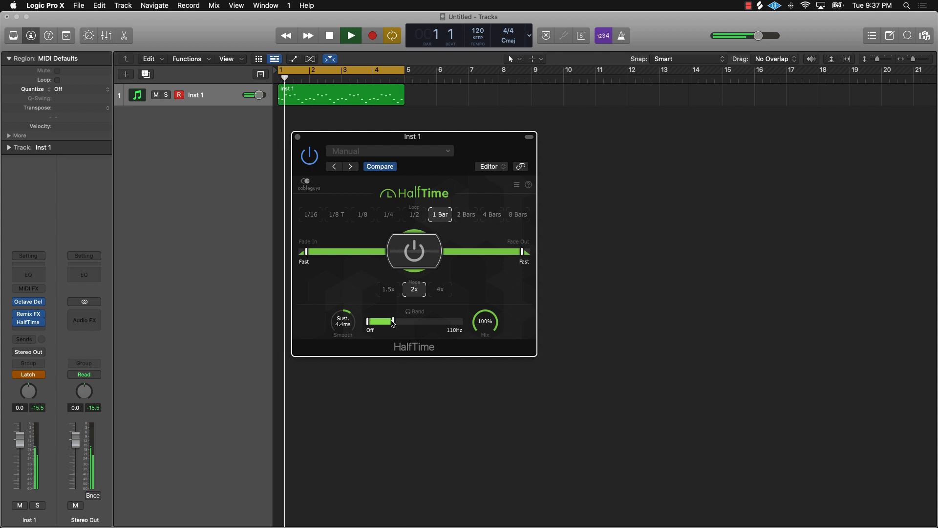
click(298, 139)
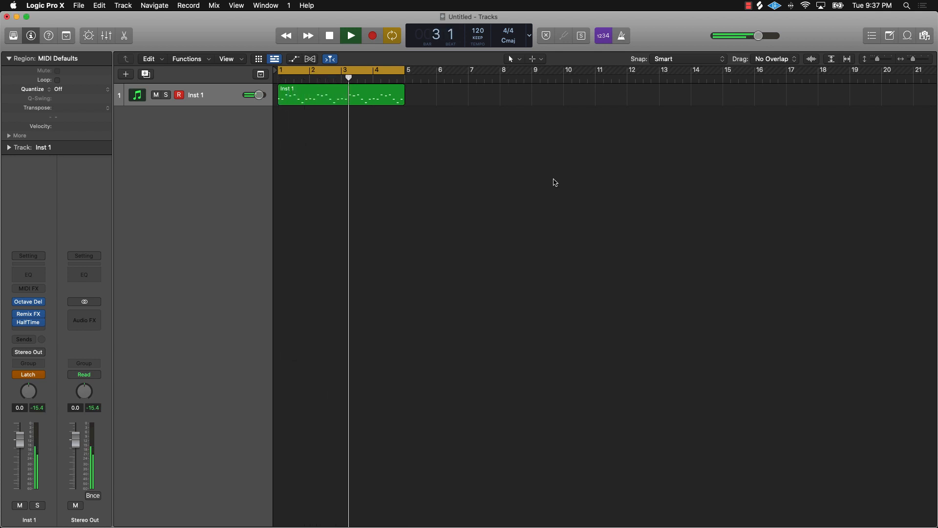
key(space)
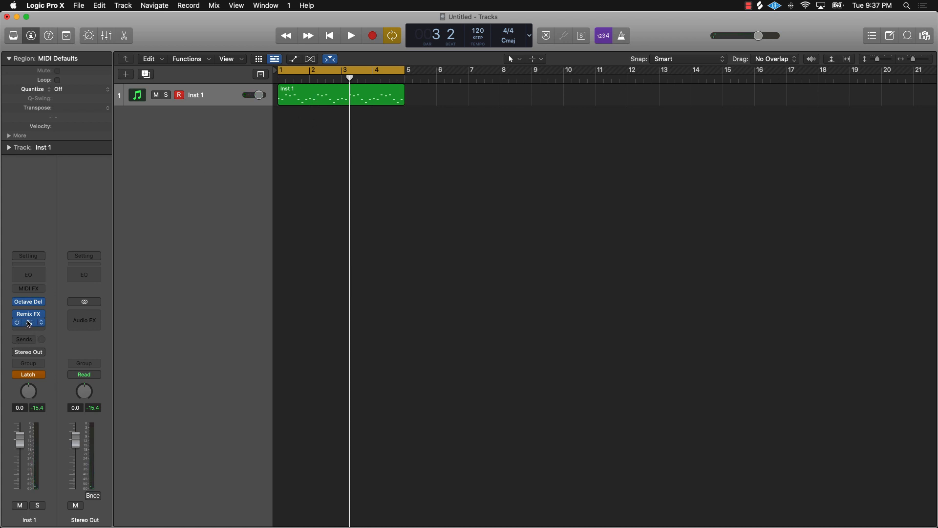
- Reopen the HalfTime window to review its settings and close it without adding another plug-in
click(29, 323)
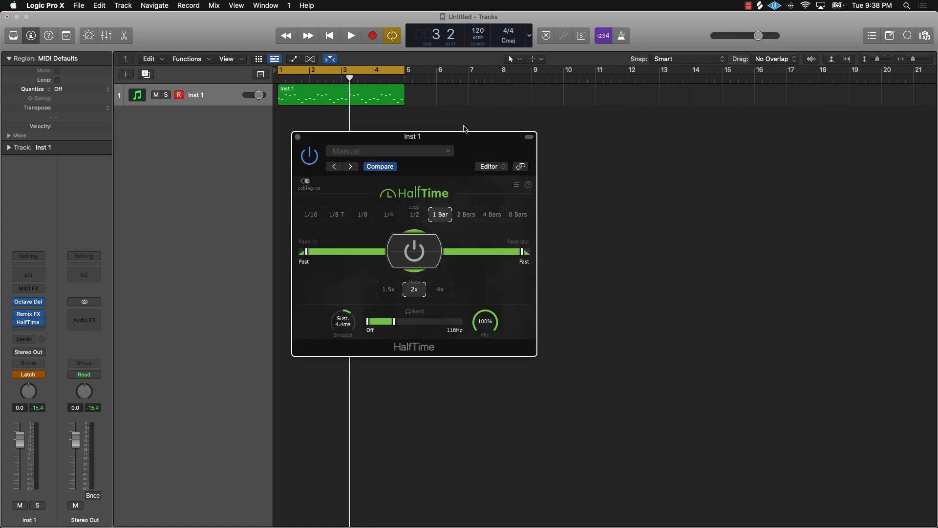
drag(488, 145, 615, 143)
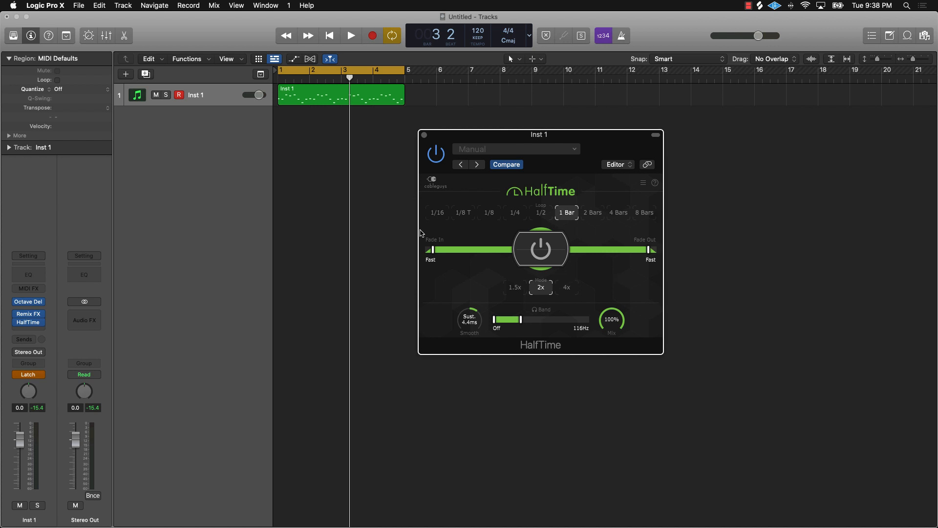
click(425, 135)
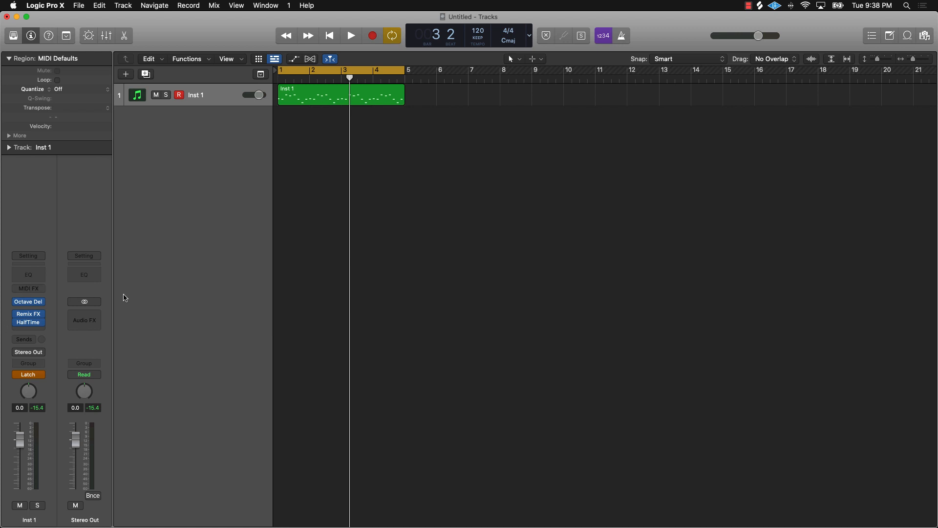
click(27, 330)
click(60, 240)
- Convert the Inst 1 region into a new Quick Sampler (Original) track and mute the original Inst 1 track
drag(318, 101, 184, 124)
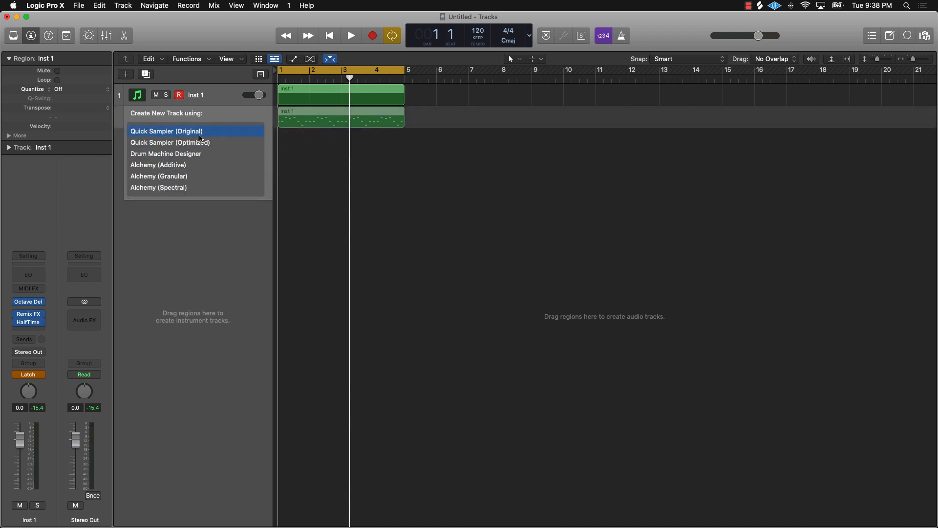
drag(200, 138, 200, 139)
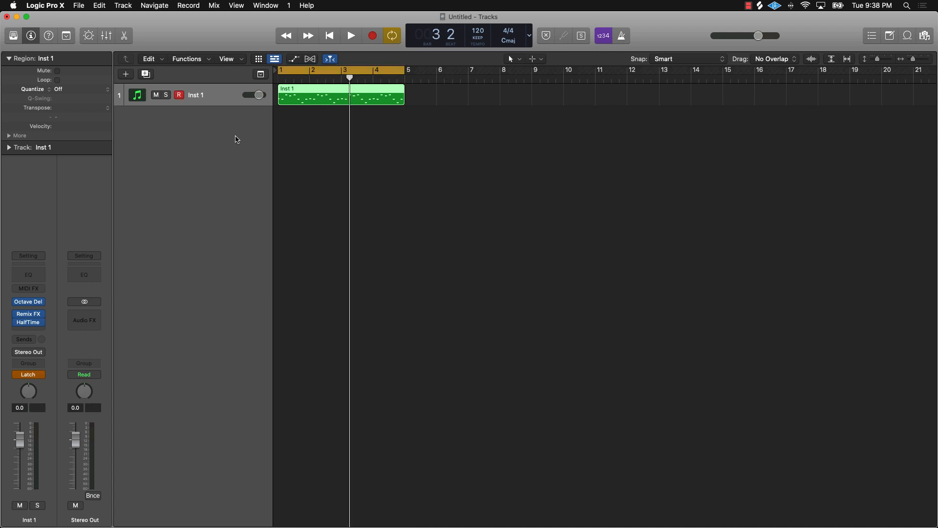
click(157, 95)
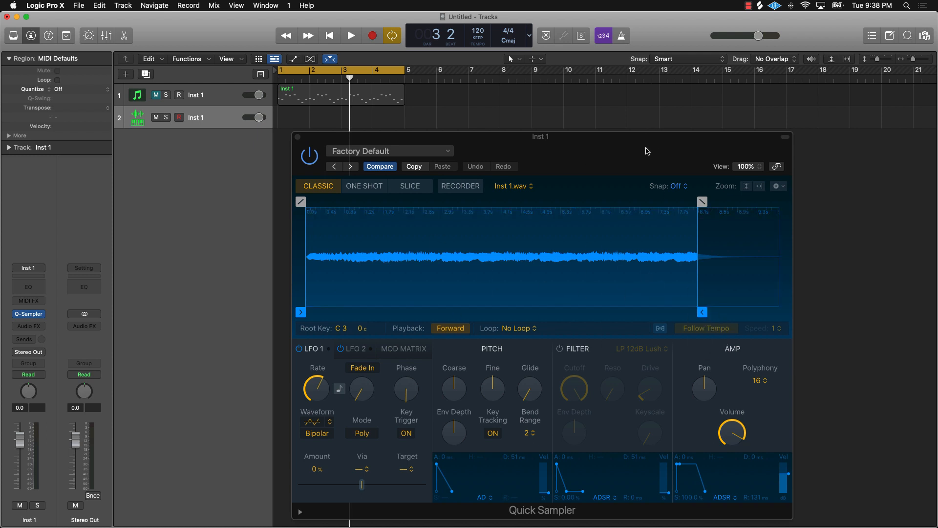
- Open Musical Typing, place it beside the Quick Sampler window, and switch Quick Sampler to Slice mode
drag(648, 151, 424, 60)
key(super+k)
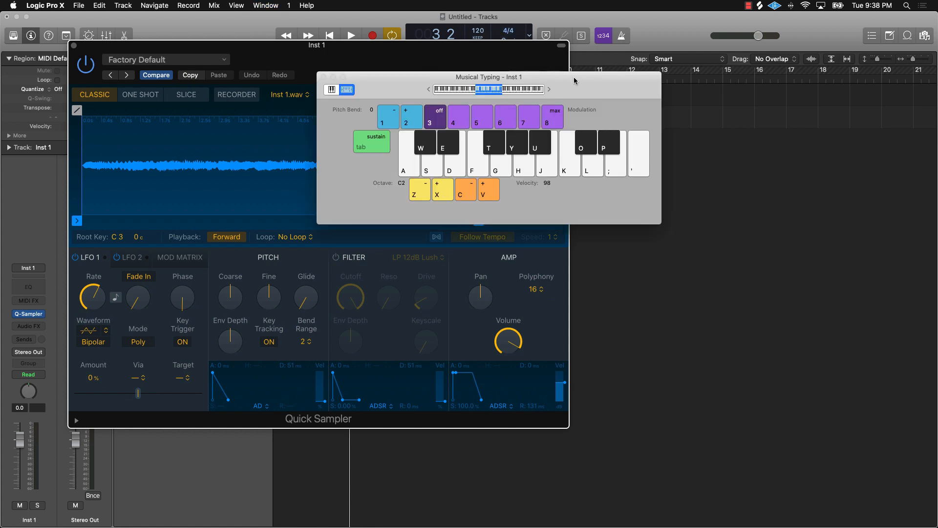
drag(575, 80, 829, 149)
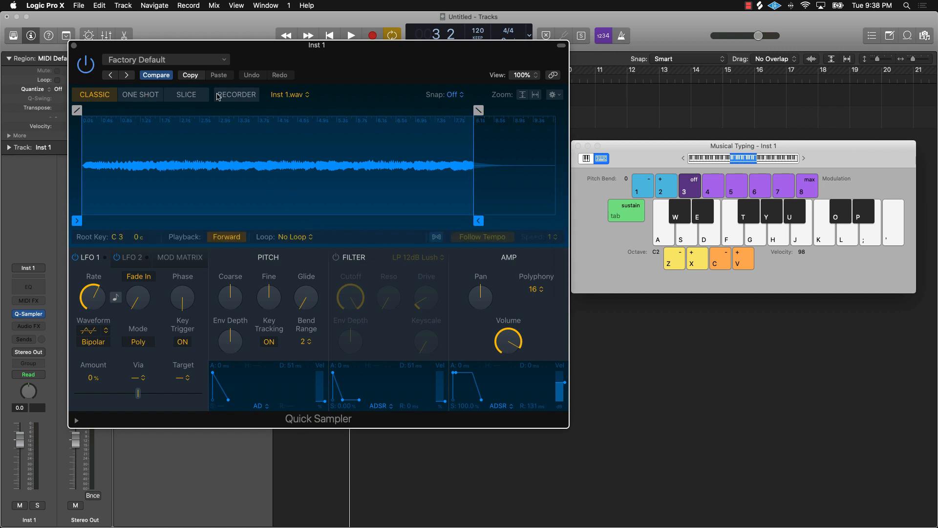
click(143, 95)
click(186, 95)
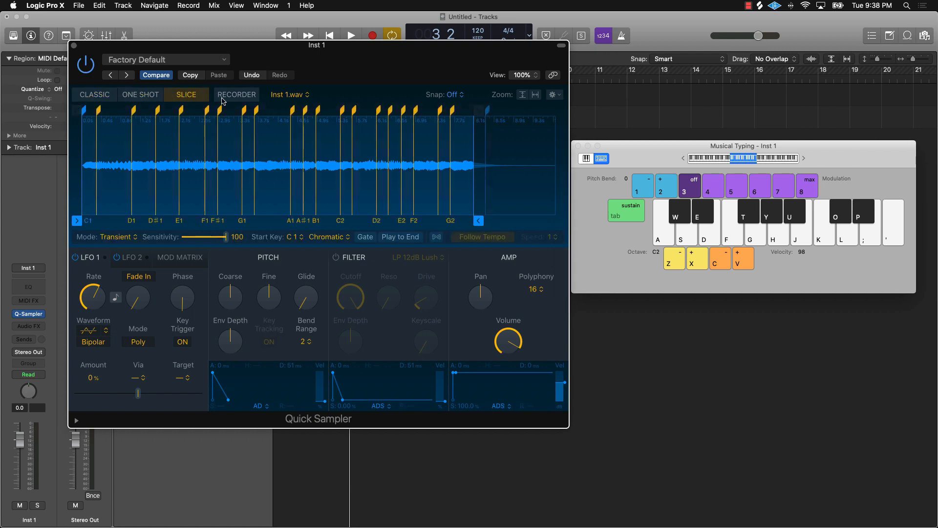
- Play several slices of the sample with Musical Typing to hear how they sound
key(a)
key(s)
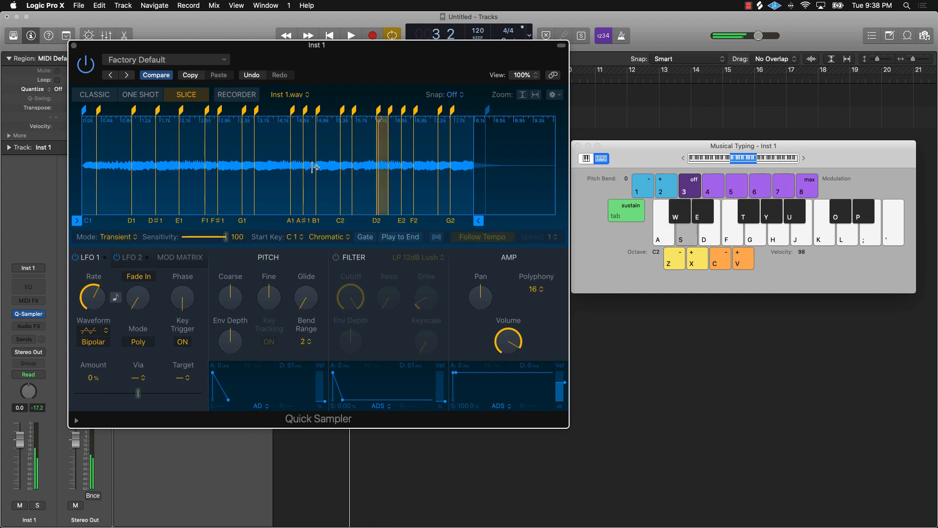
key(d)
key(f)
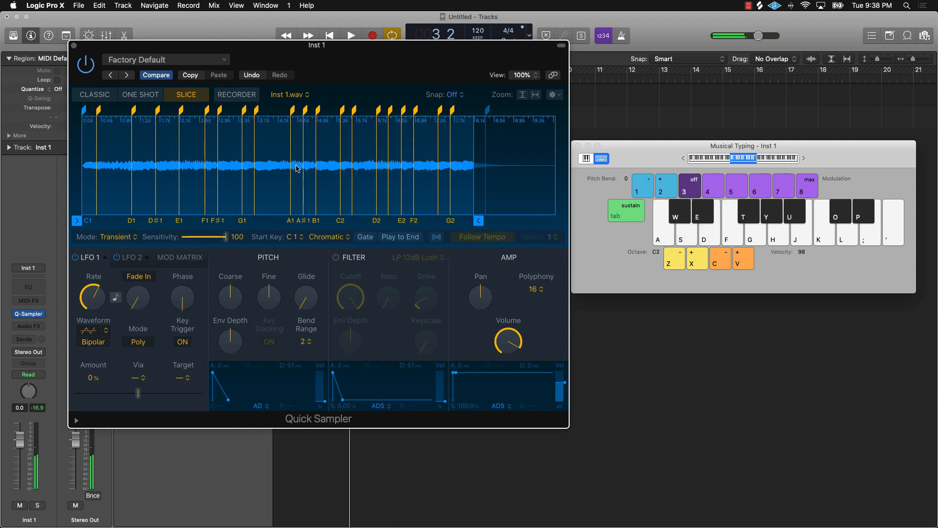
- Switch Quick Sampler to Classic mode and turn on Flex so the sample follows the project tempo
click(95, 95)
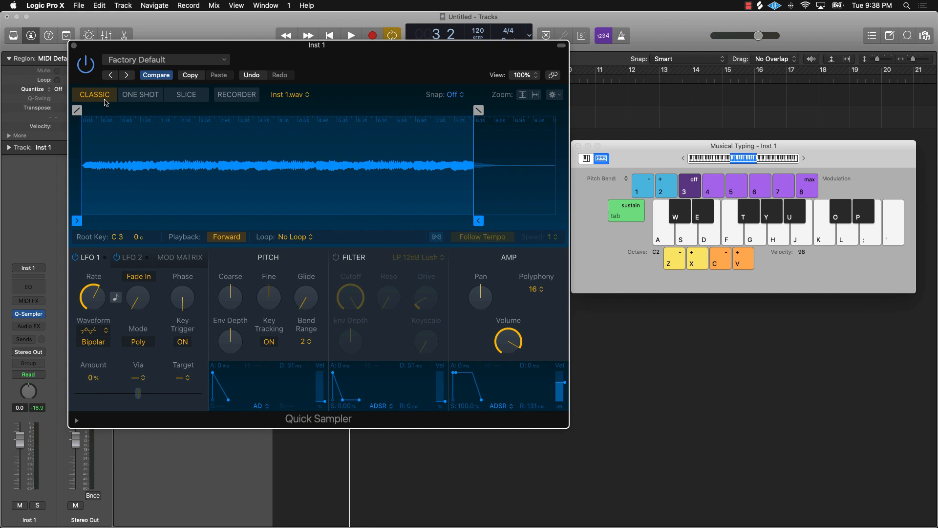
key(s)
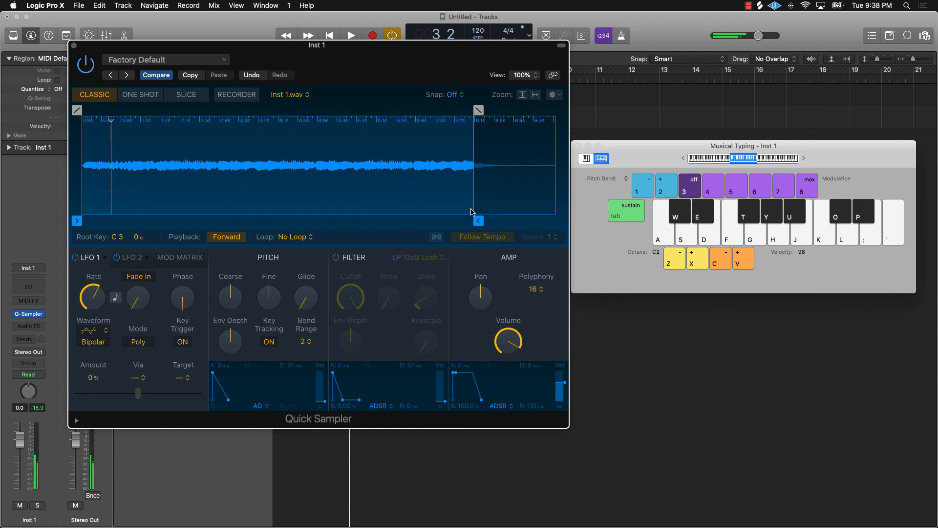
click(437, 238)
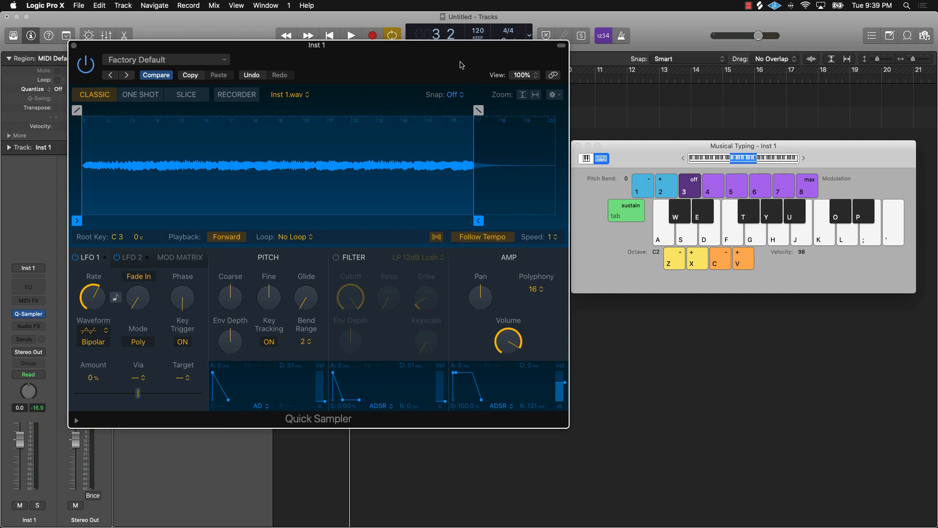
- Move Quick Sampler clear of the tracks and audition the sample at different pitches, raising the Musical Typing octave to C3
drag(464, 60, 468, 166)
key(s)
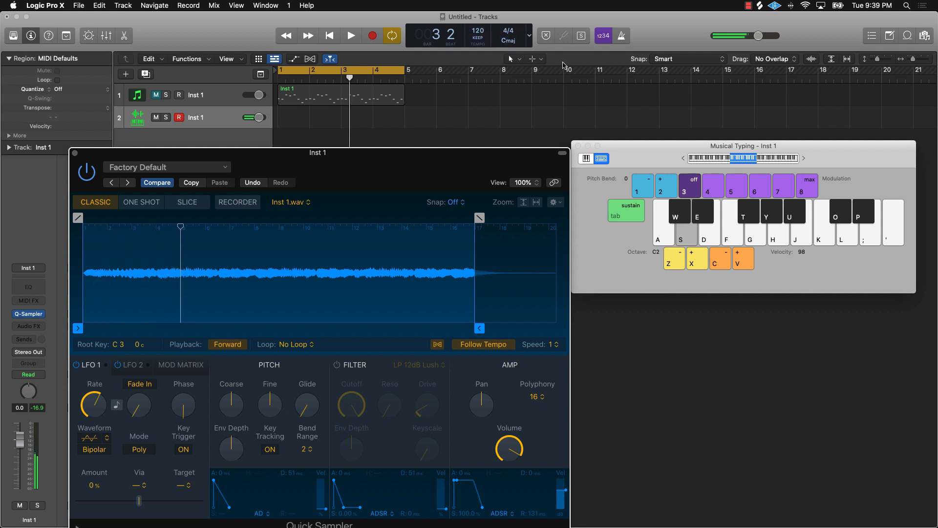
key(k)
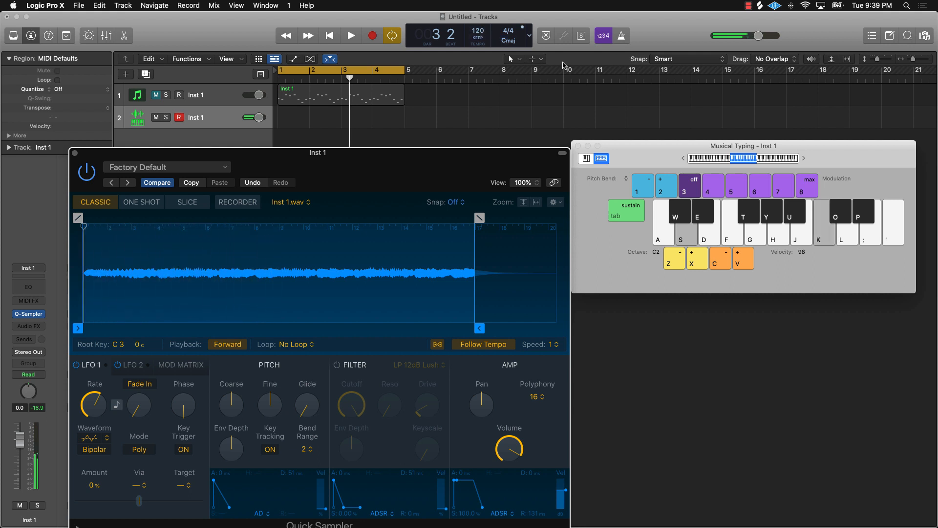
key(l)
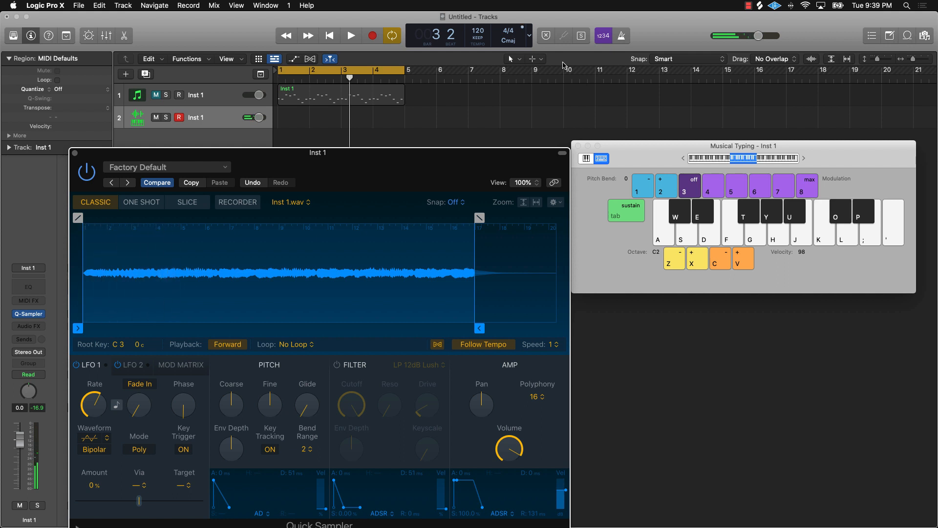
key(x)
key(o)
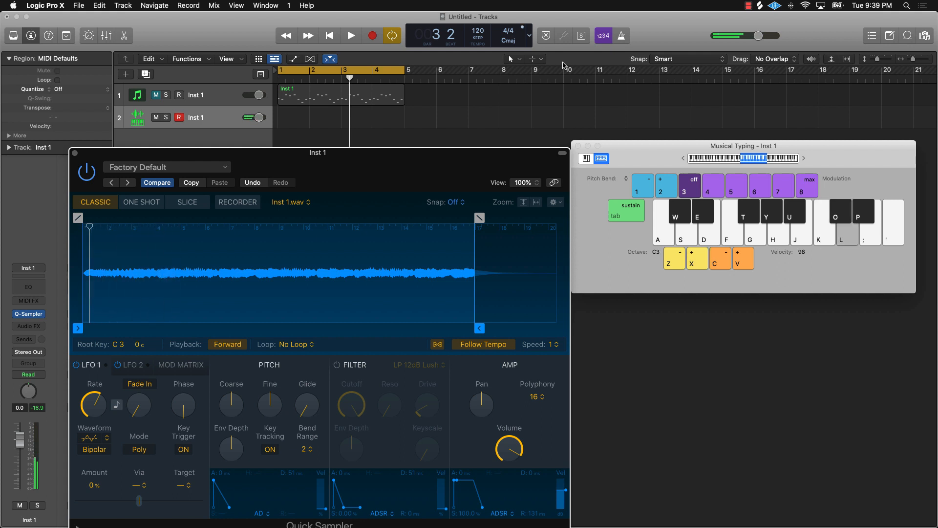
key(h)
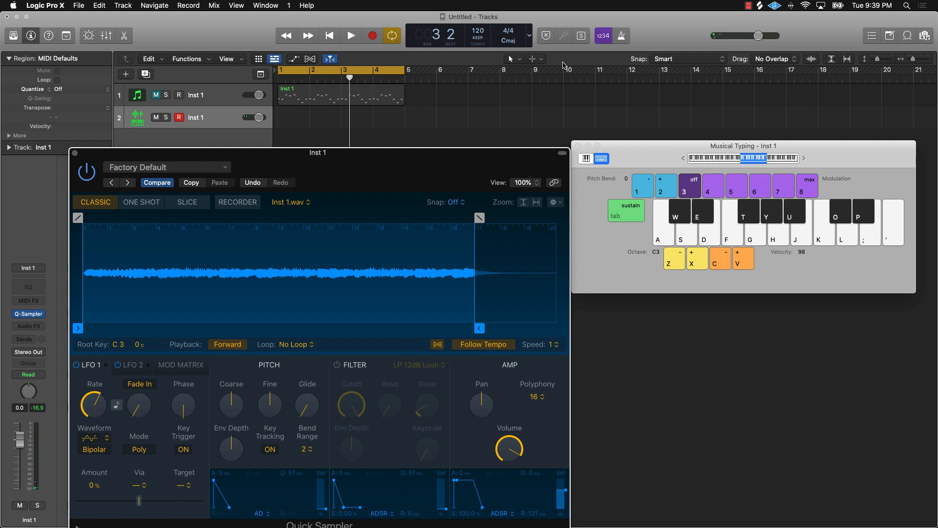
- Record a single held A3 note across the four-bar cycle on the Quick Sampler track
click(373, 36)
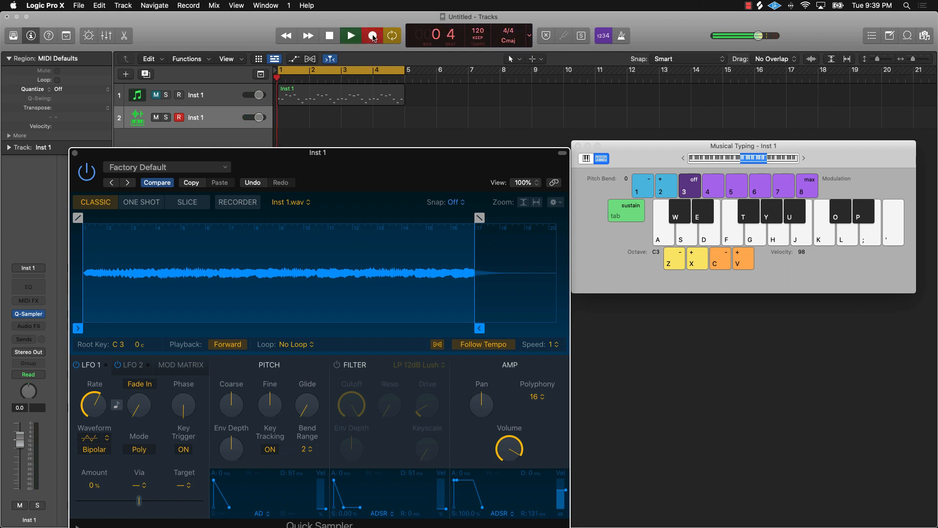
key(h)
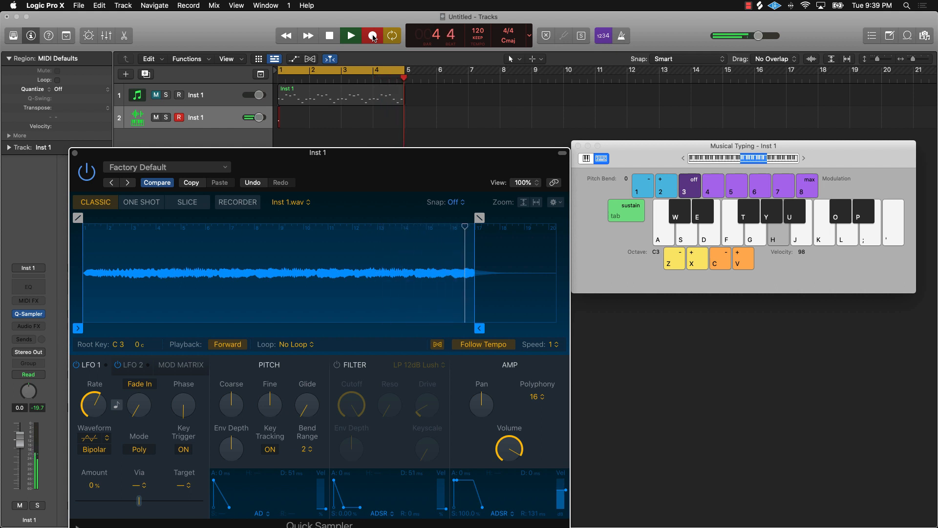
key(space)
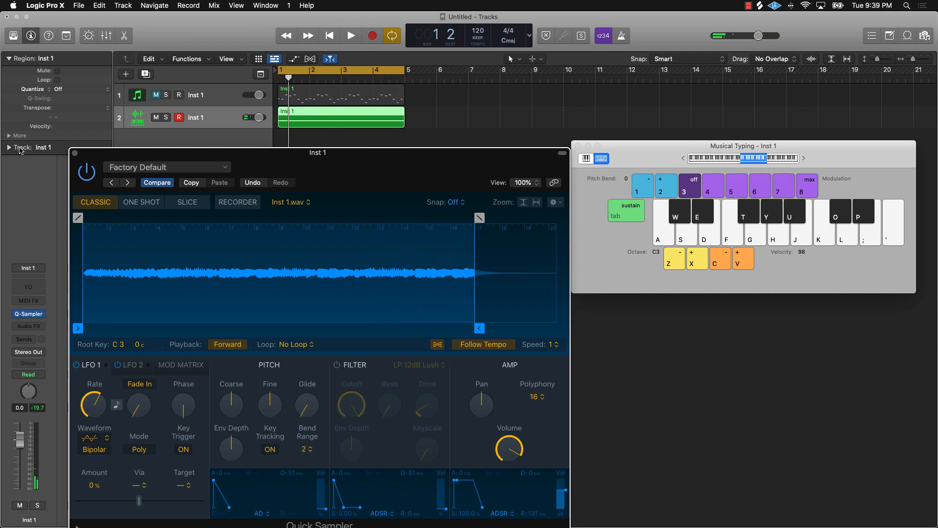
- Close Quick Sampler, show the recorded region in the Piano Roll and quantize its note to 1/8 Note
click(74, 153)
click(124, 35)
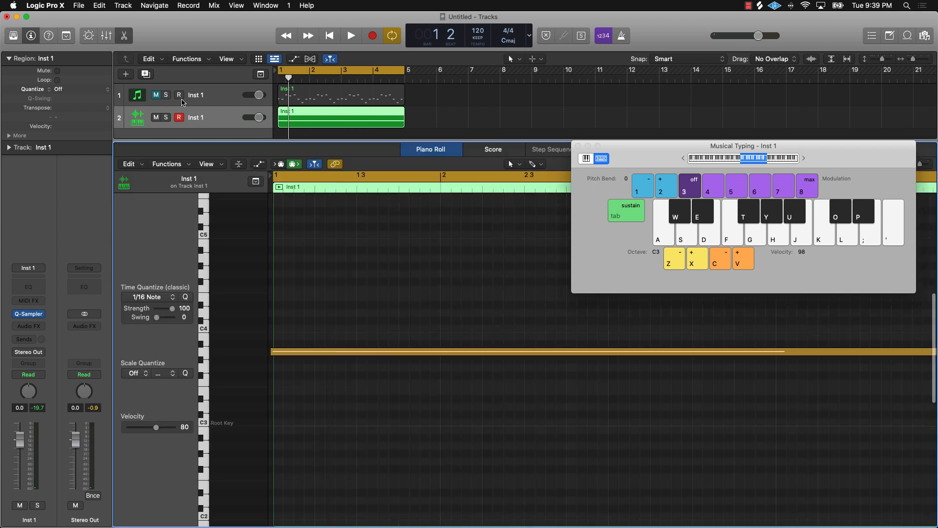
key(super+a)
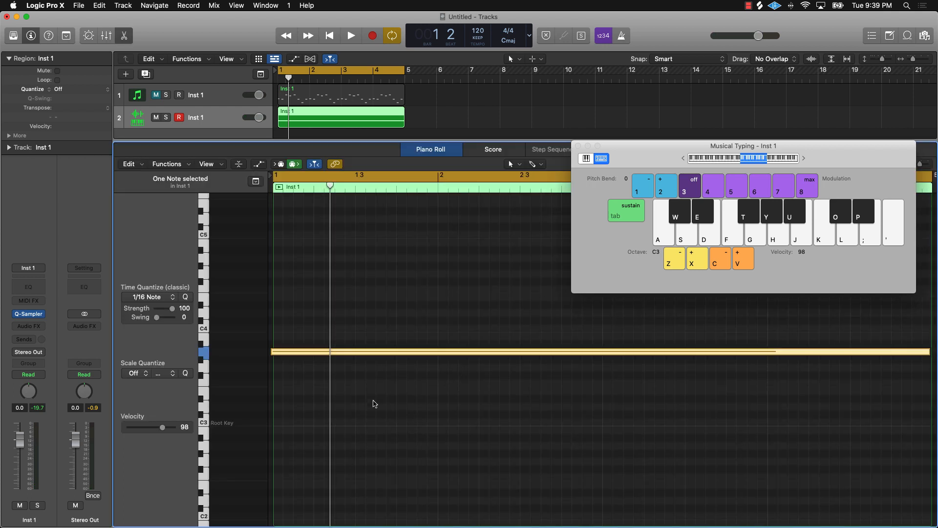
click(172, 297)
click(146, 353)
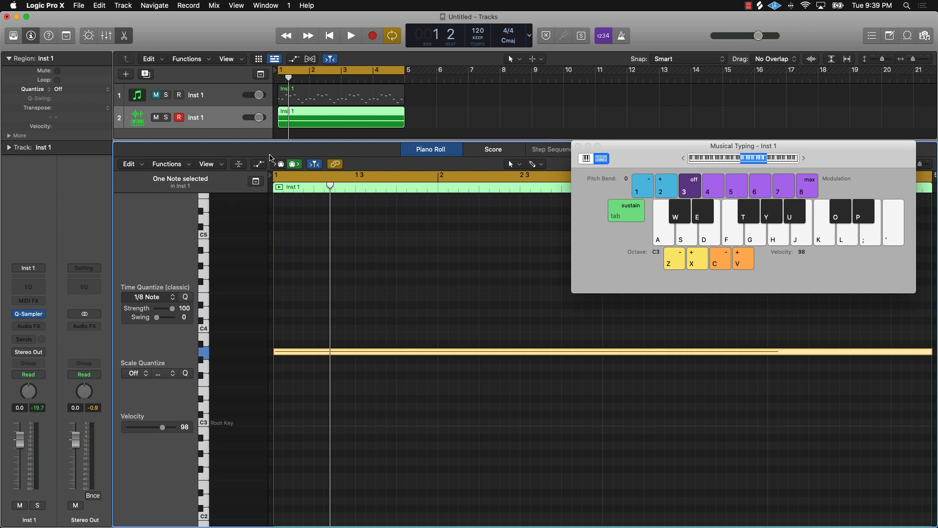
- Show the note velocity lane in the Piano Roll and raise the held note's velocity to 127
click(259, 164)
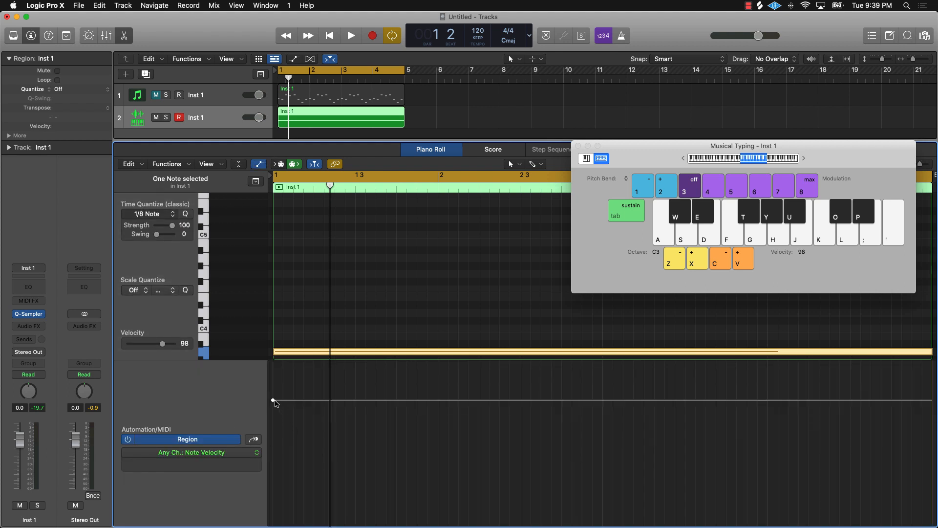
drag(275, 403, 274, 320)
scroll(459, 322, right, 5)
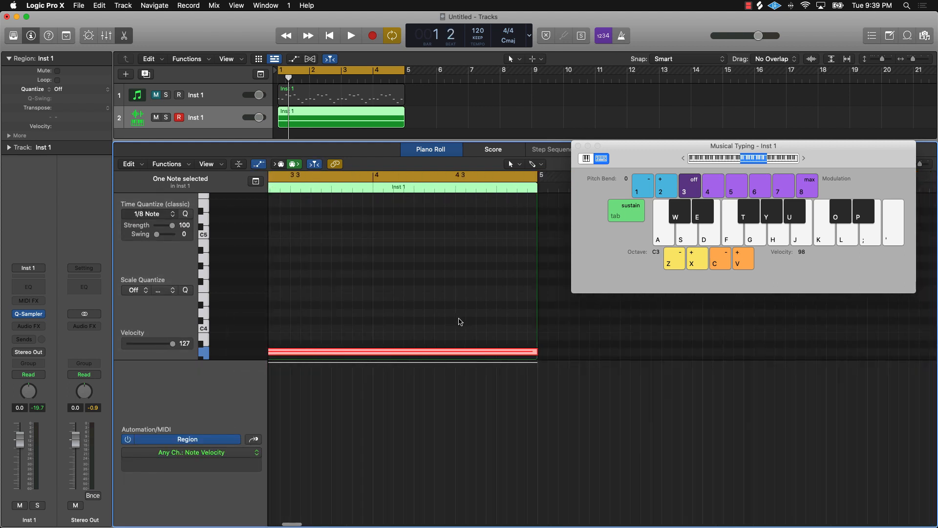
click(449, 269)
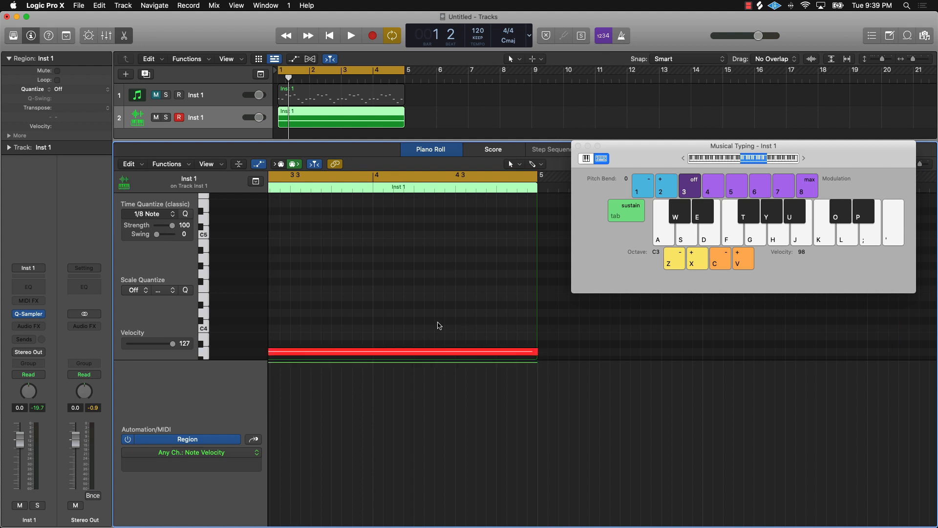
- Play back the recorded region and reopen it in the Piano Roll, moving Musical Typing up clear of the note
key(space)
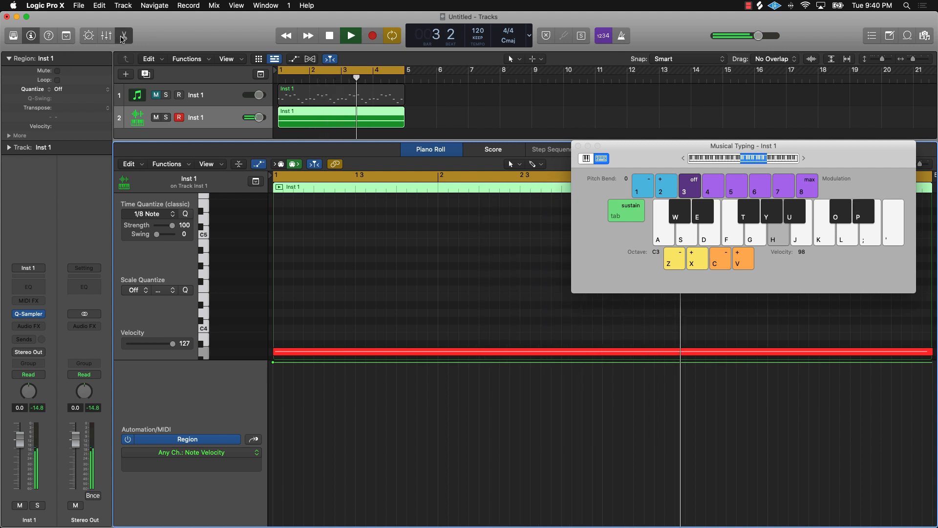
click(124, 36)
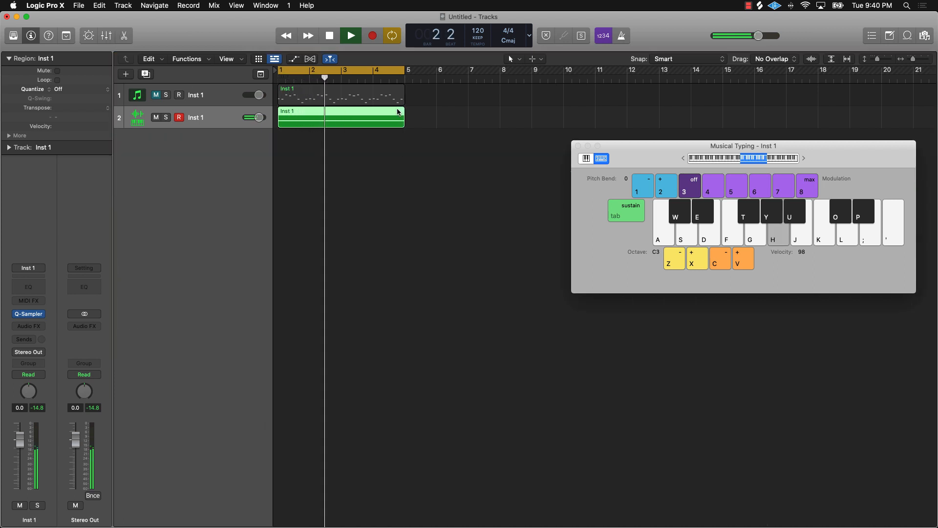
double_click(341, 120)
drag(635, 158, 607, 72)
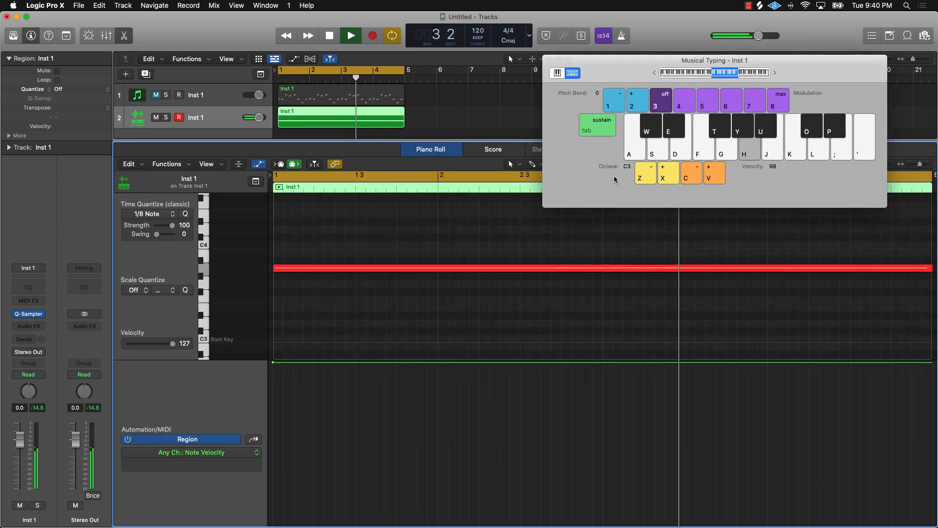
- Review the edit commands offered for the held A3 note, deselect the note and stop playback
click(605, 269)
right_click(605, 269)
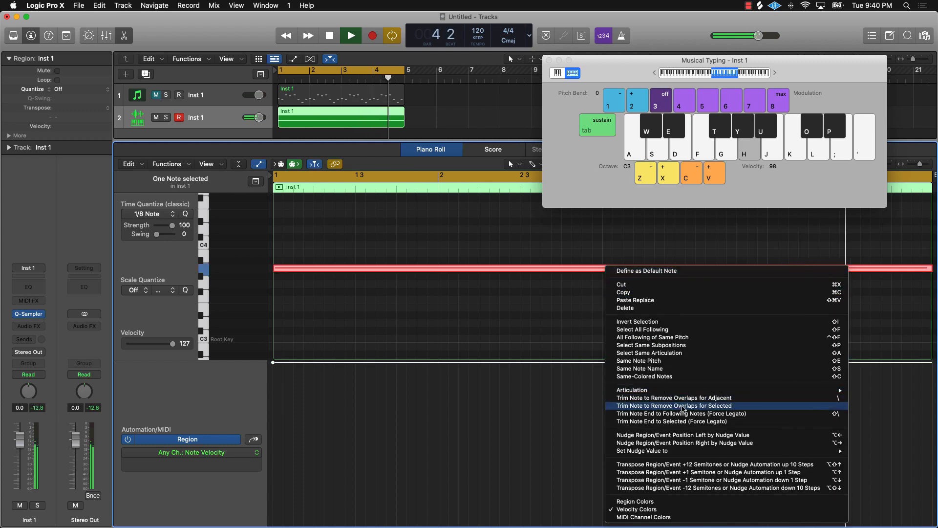
click(614, 413)
click(595, 314)
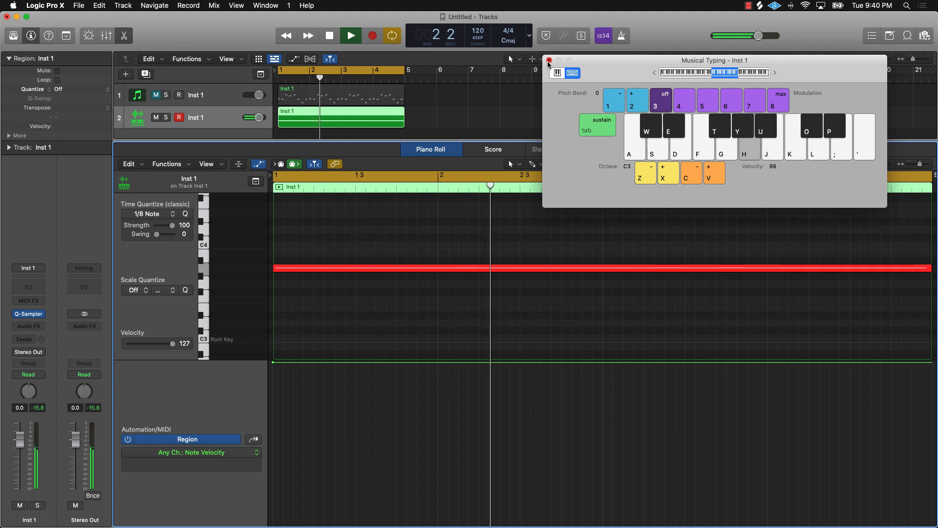
key(space)
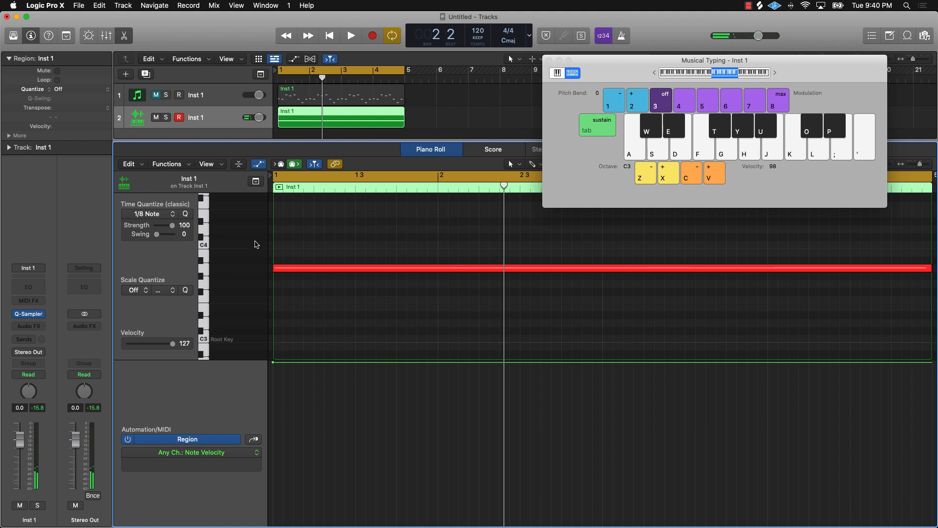
- Transpose the held note up one semitone to A#3 and play back the result
mouse_move(297, 272)
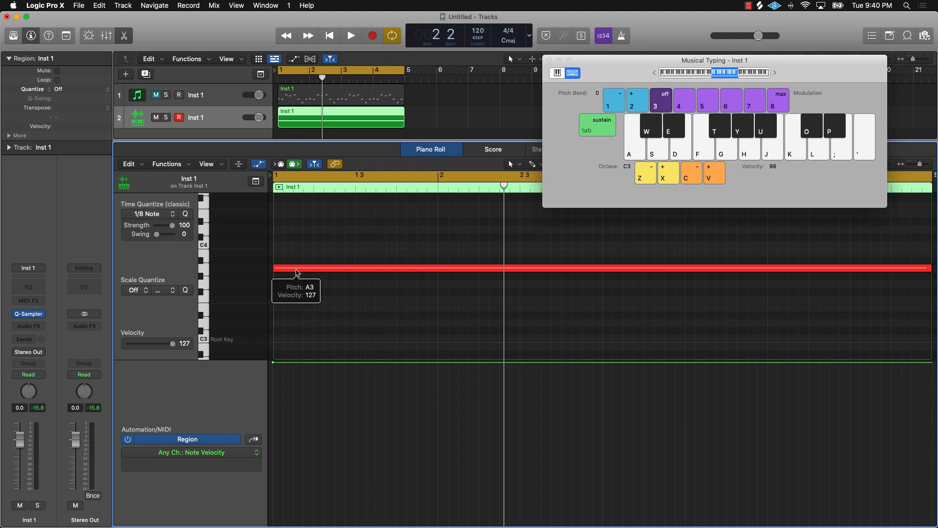
drag(299, 268, 300, 260)
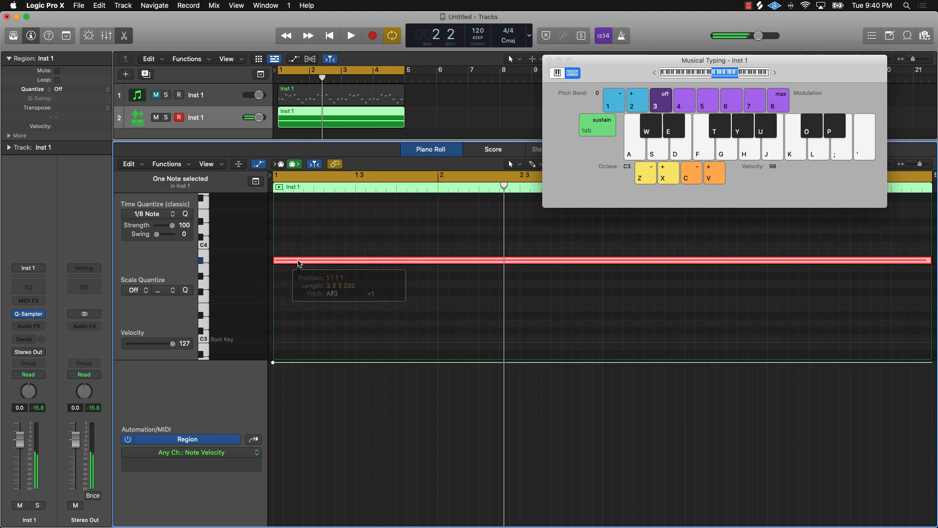
key(space)
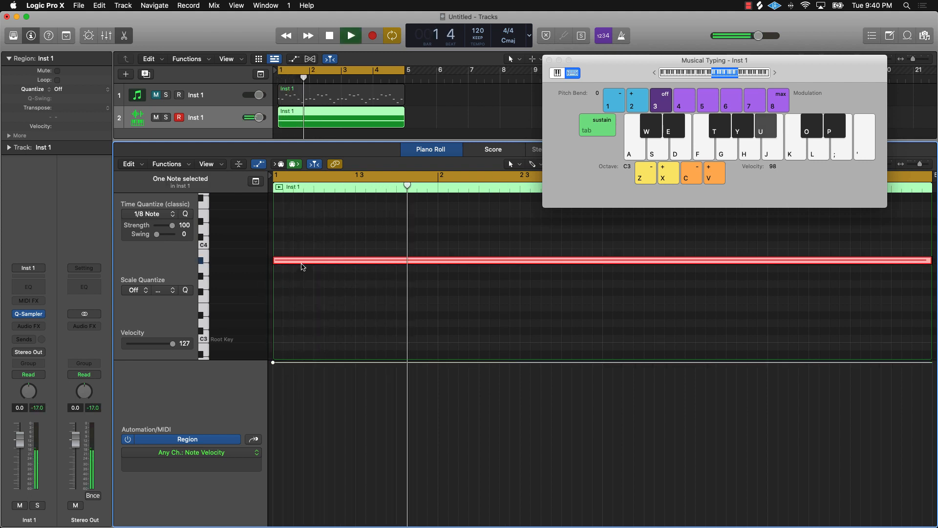
mouse_move(303, 266)
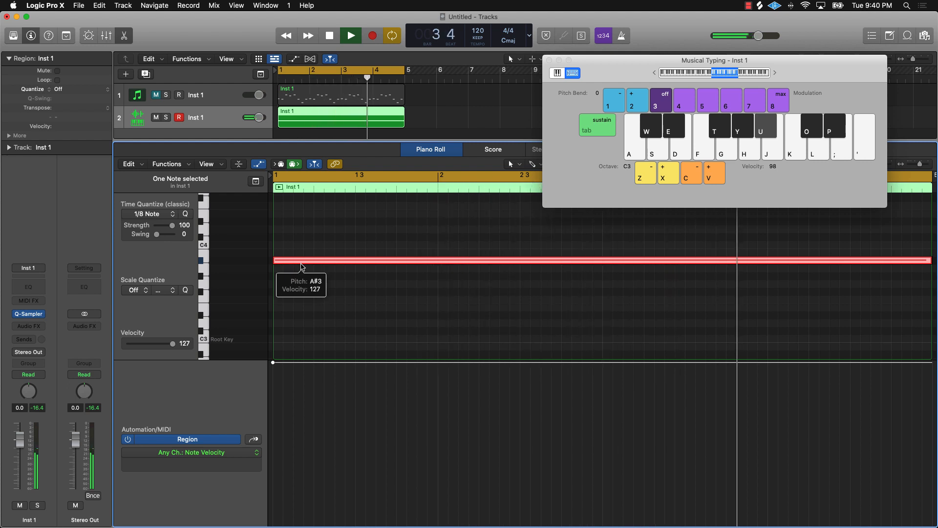
key(space)
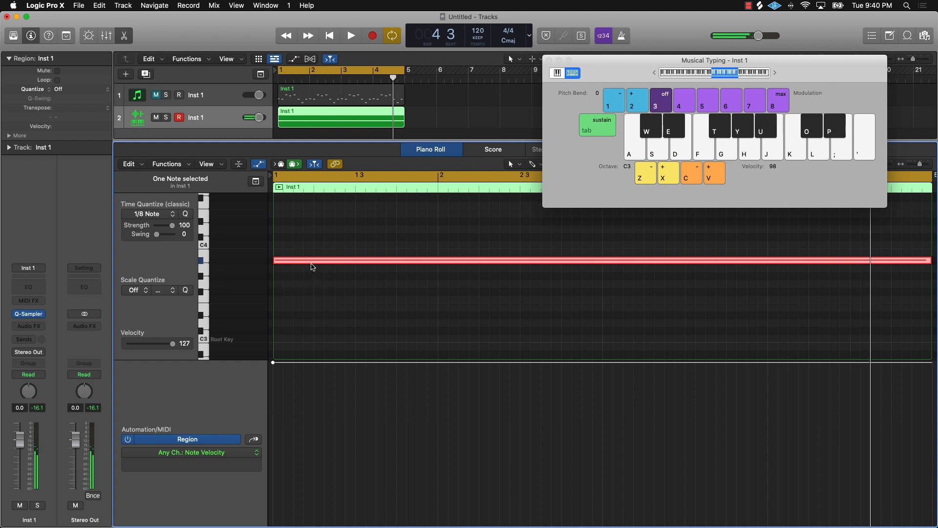
- Close Musical Typing and the Piano Roll, and deselect the Quick Sampler region
click(461, 324)
key(p)
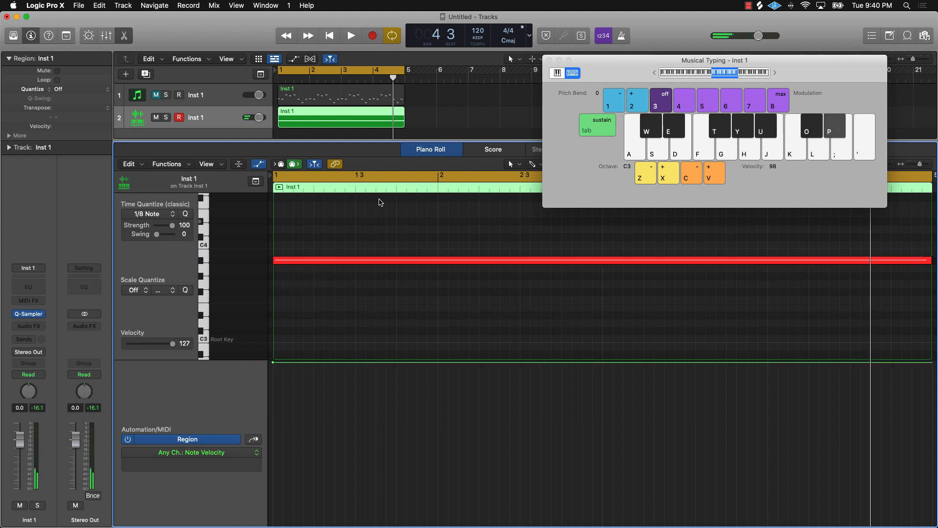
click(548, 60)
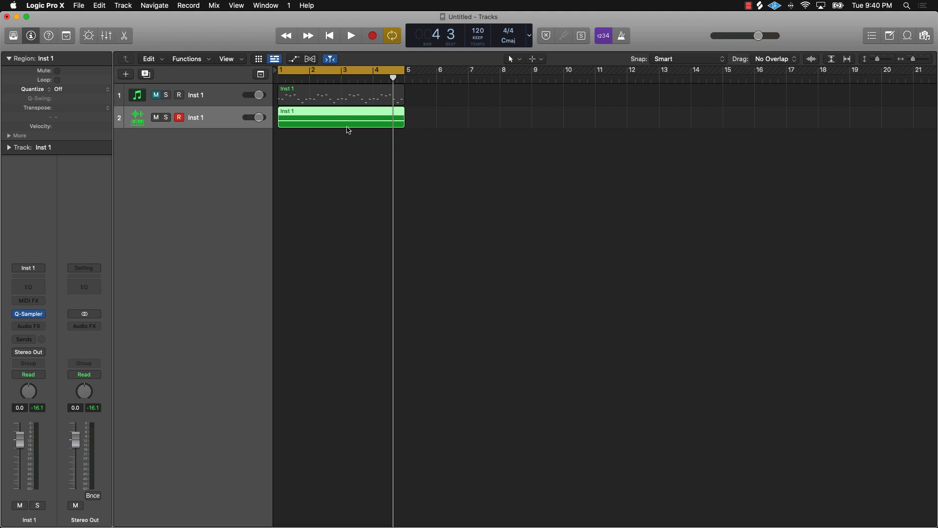
click(298, 158)
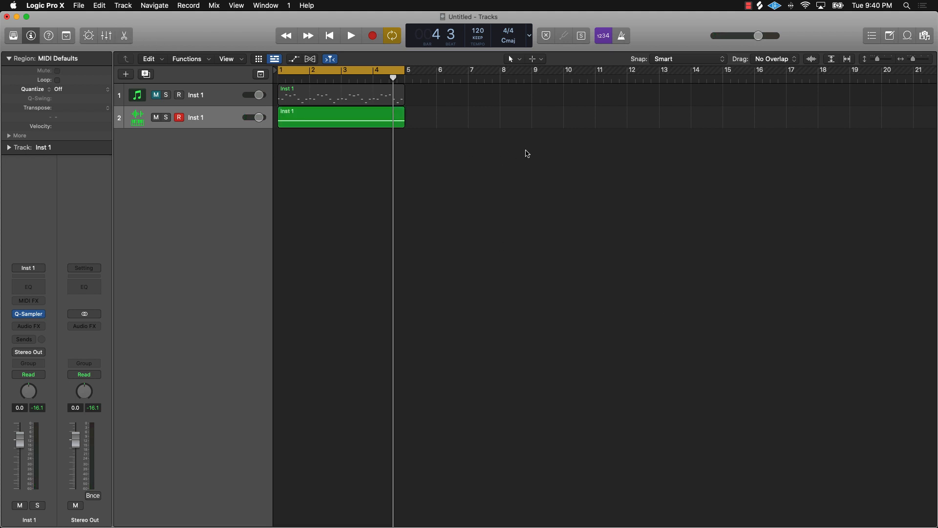